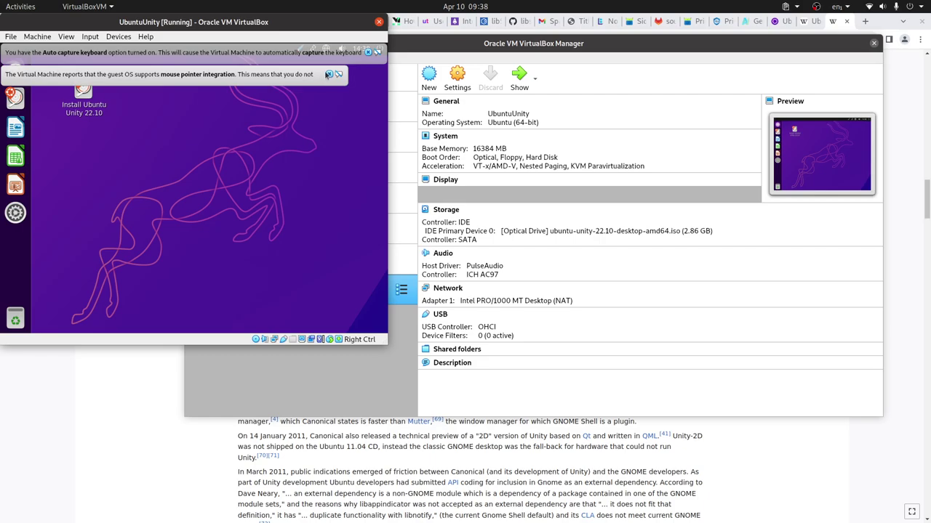
# Dismiss the mouse integration and keyboard capture notifications and move the UbuntuUnity virtual machine window away from the screen edge
pyautogui.click(367, 68)
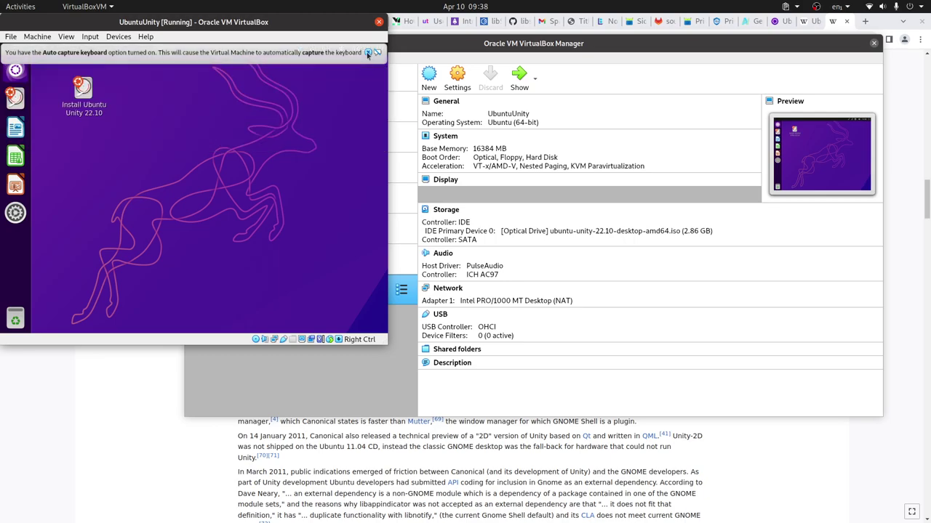
pyautogui.click(368, 52)
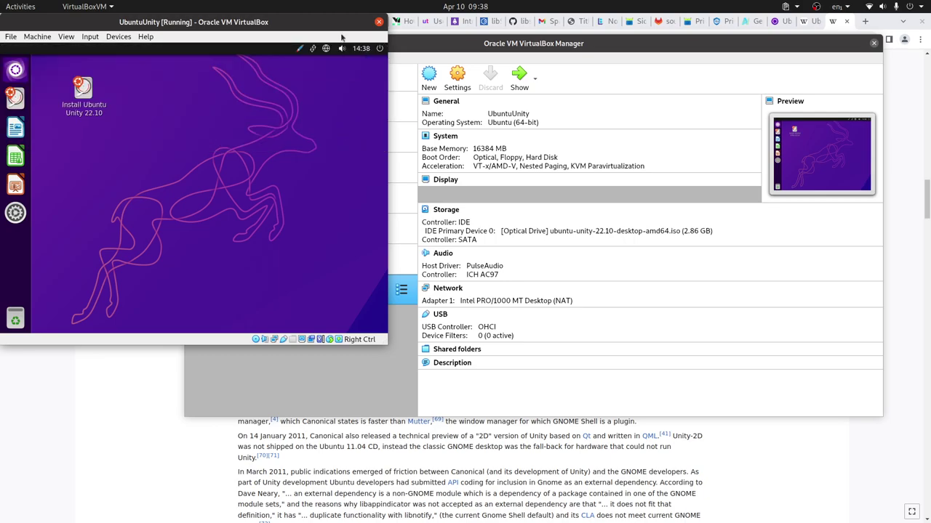
pyautogui.moveTo(339, 27); pyautogui.dragTo(453, 29)
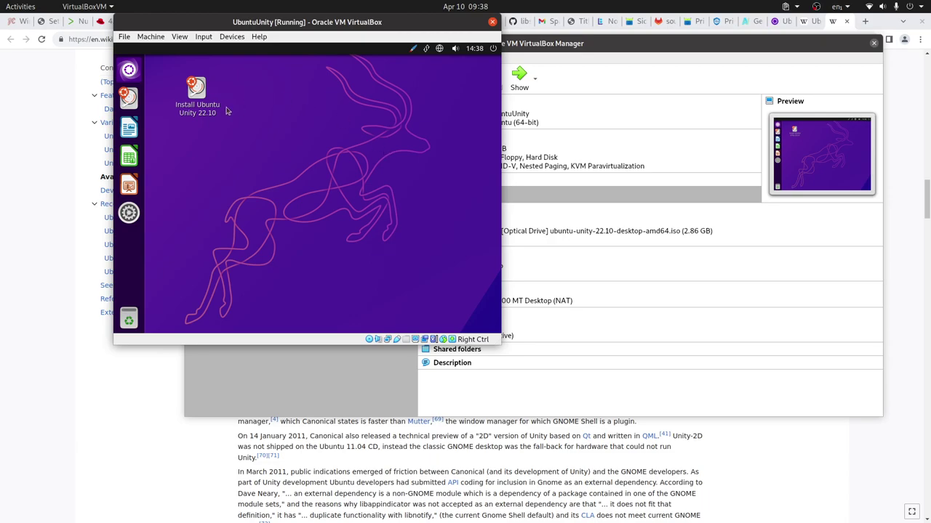
# Search the guest system for "dis" and open the Displays settings
pyautogui.click(136, 69)
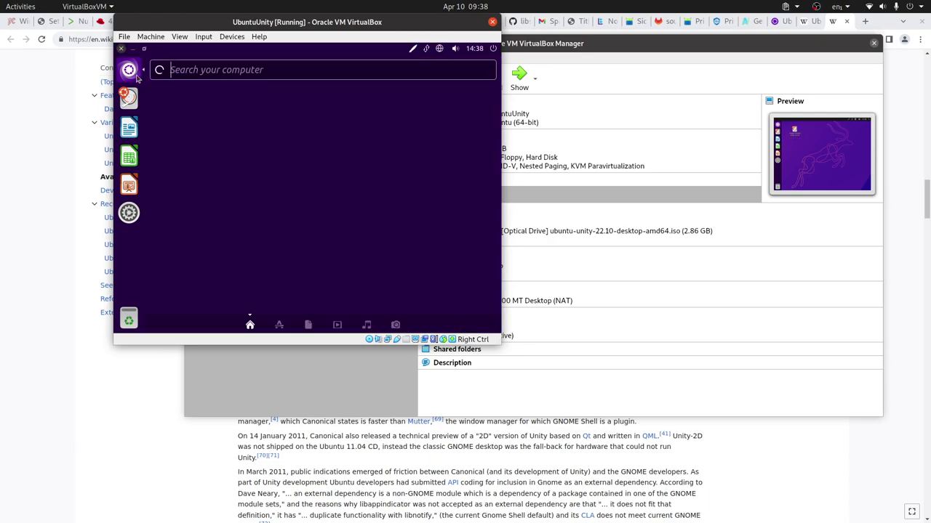
pyautogui.write('di')
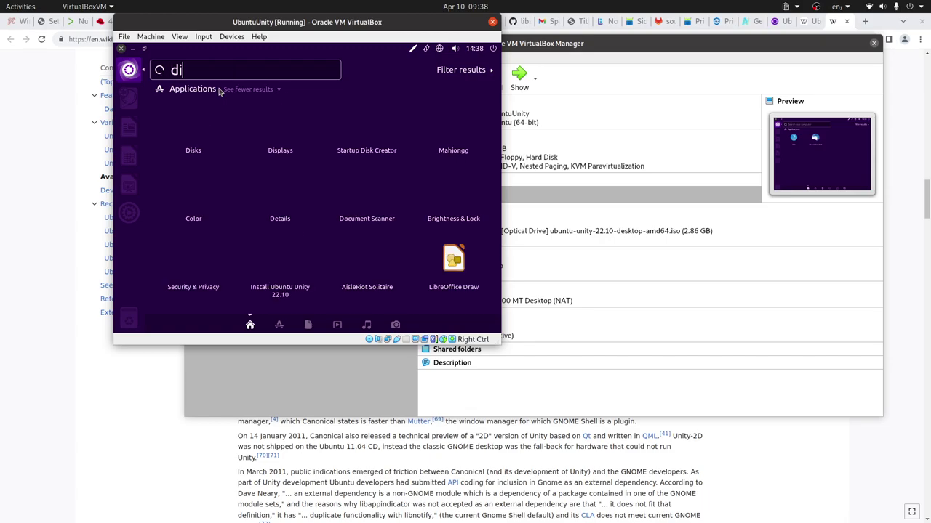
pyautogui.write('s')
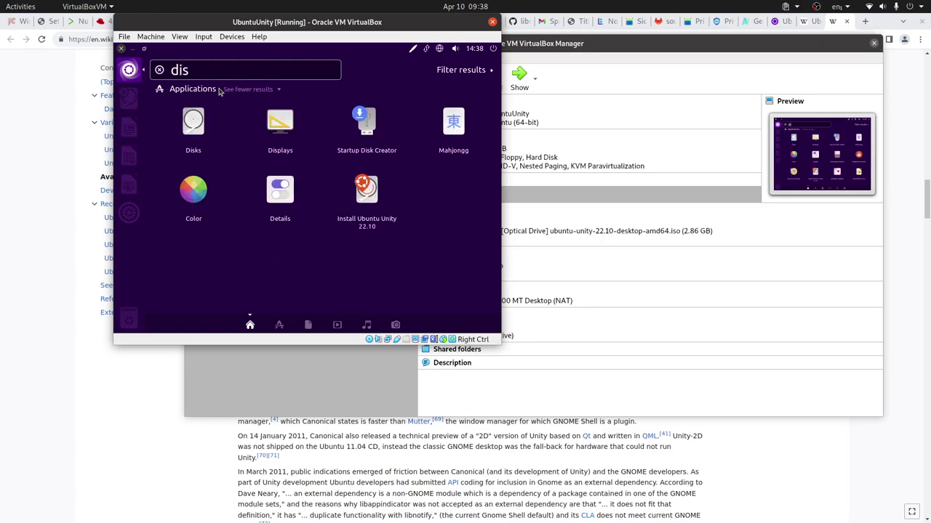
pyautogui.click(280, 123)
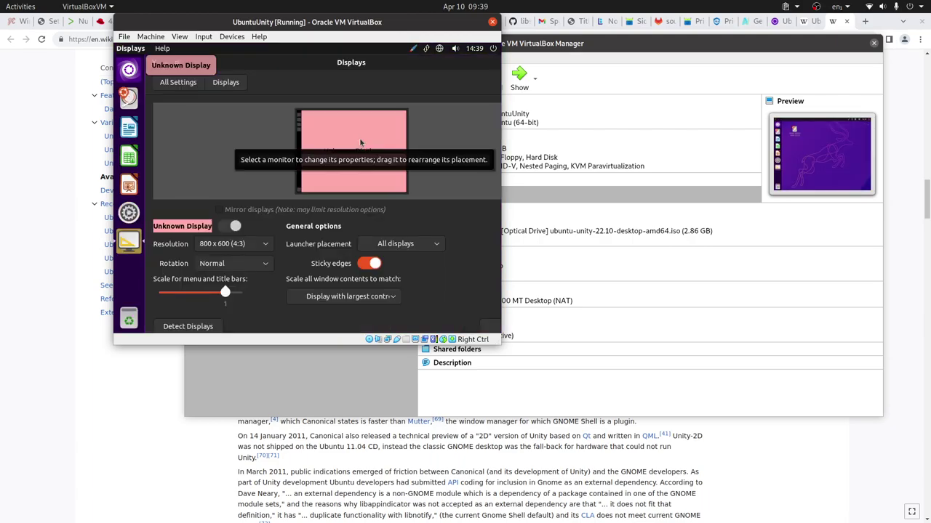
# Set the guest display resolution to 1920 x 1080 (16:9), apply it and keep the configuration
pyautogui.click(255, 250)
pyautogui.scroll(3, 221, 175)
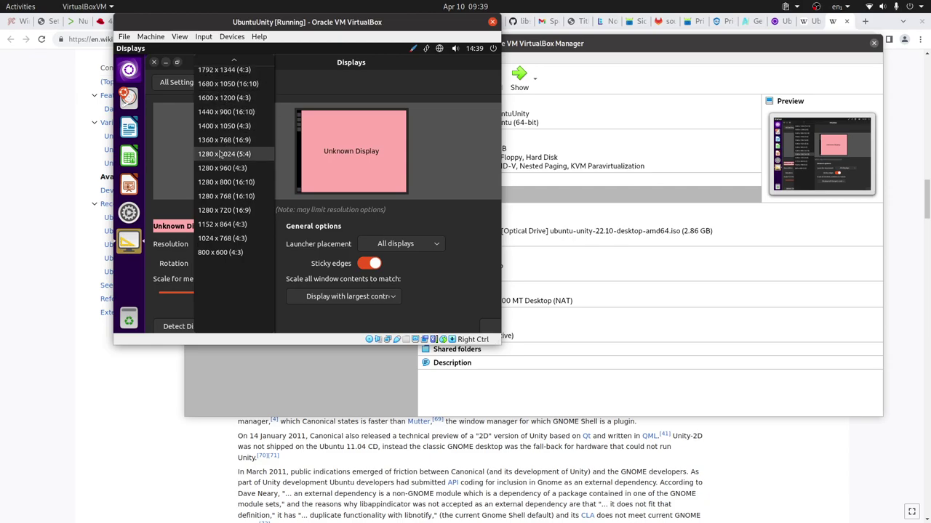
pyautogui.scroll(2, 219, 164)
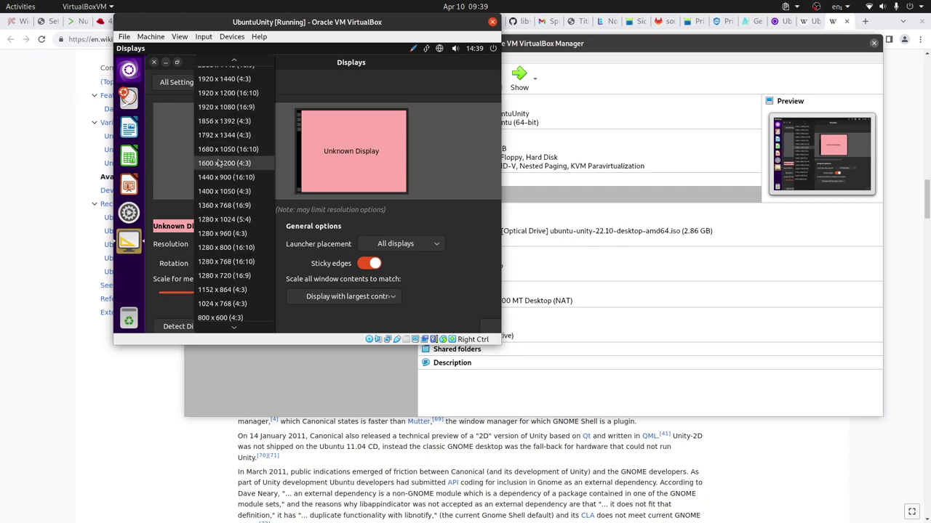
pyautogui.click(244, 110)
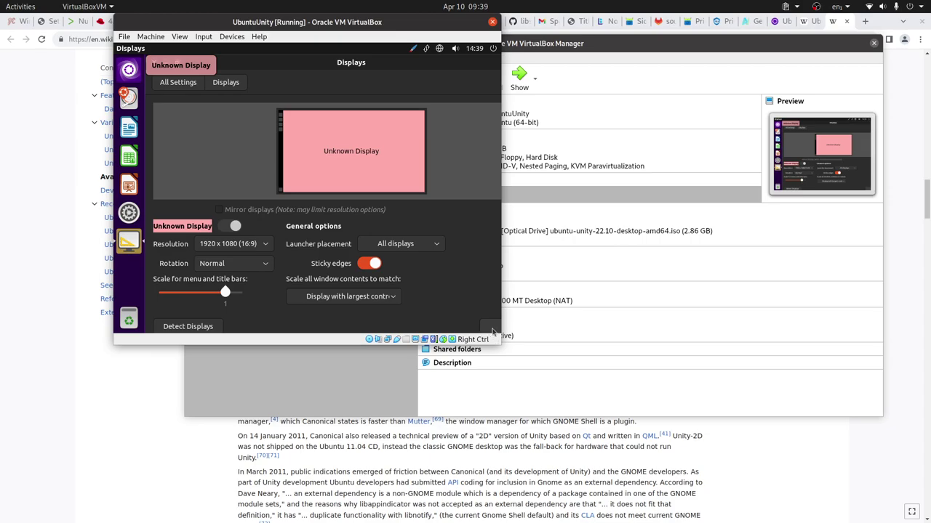
pyautogui.moveTo(503, 340); pyautogui.dragTo(544, 350)
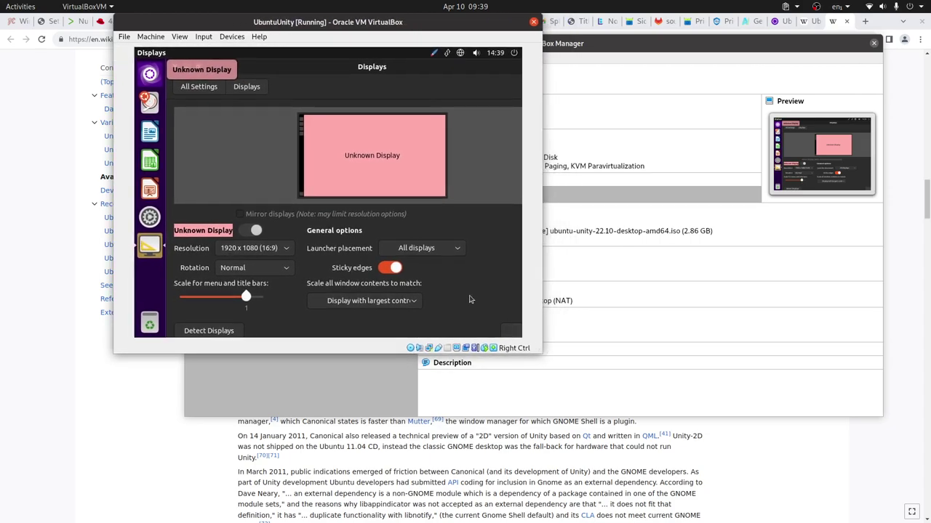
pyautogui.click(512, 335)
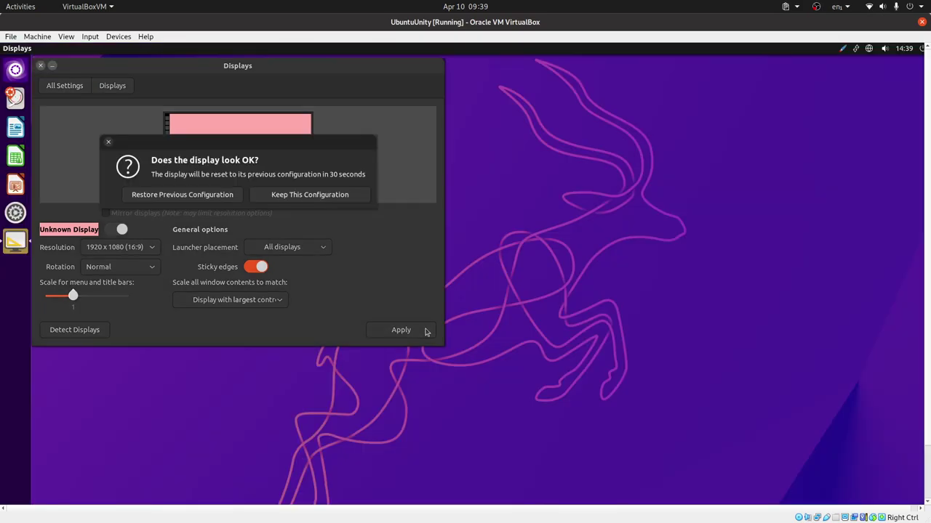
pyautogui.click(298, 195)
# Switch the virtual machine to full-screen mode and close the Displays settings window
pyautogui.moveTo(342, 67); pyautogui.dragTo(451, 84)
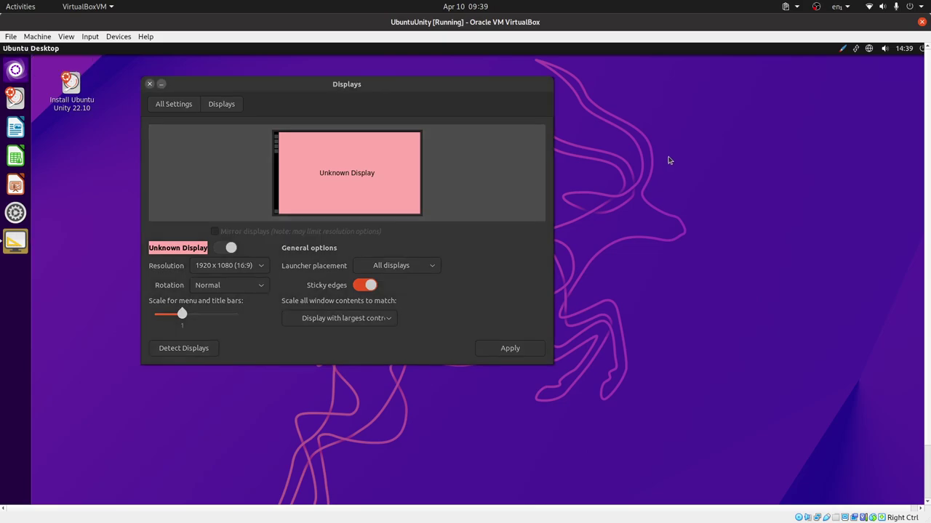
pyautogui.press('Control_R+f')
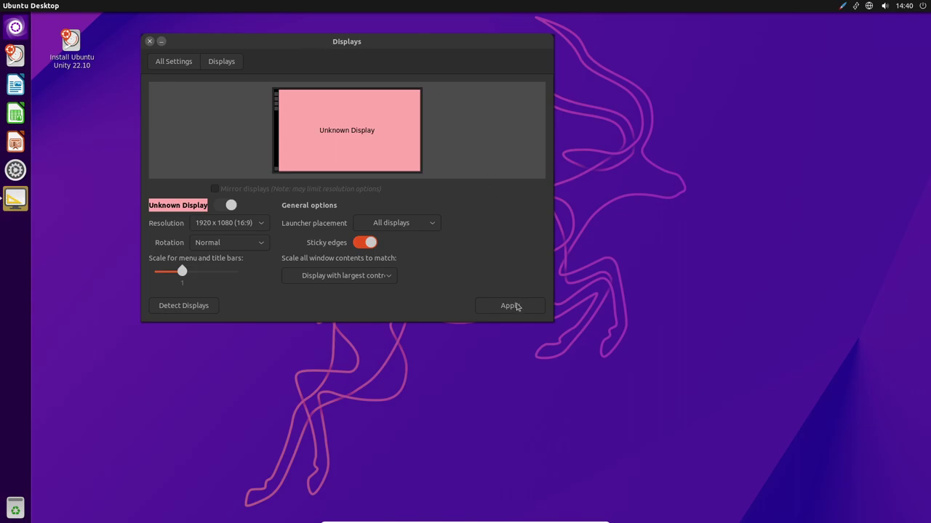
pyautogui.click(150, 42)
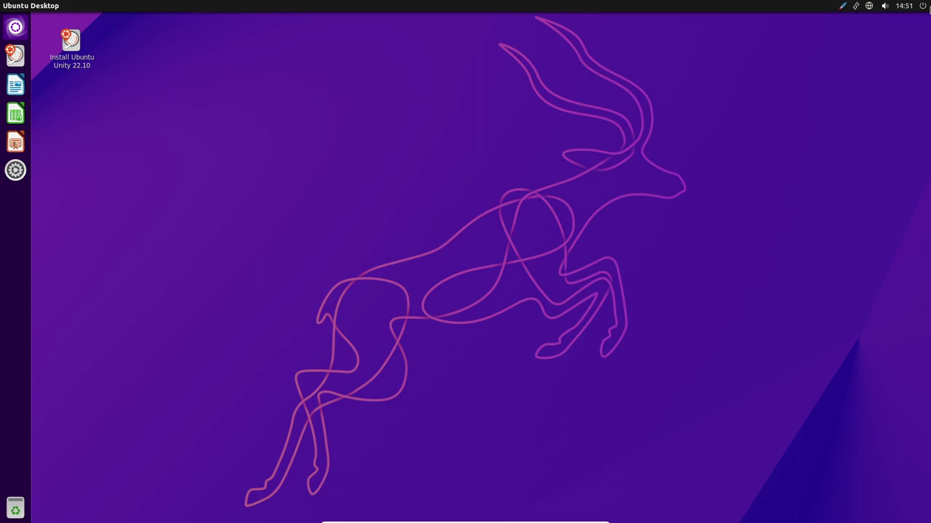
# View the system overview in About This Computer and close the Details window
pyautogui.click(924, 6)
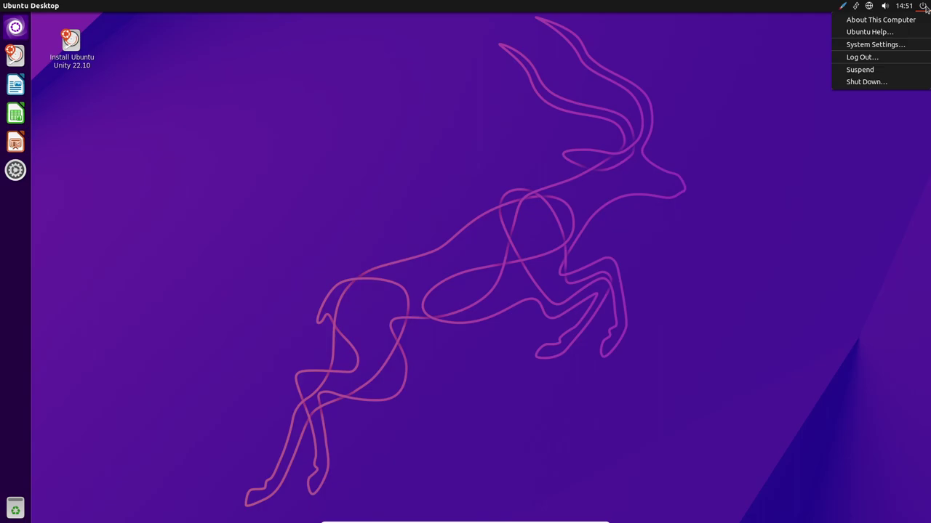
pyautogui.click(885, 22)
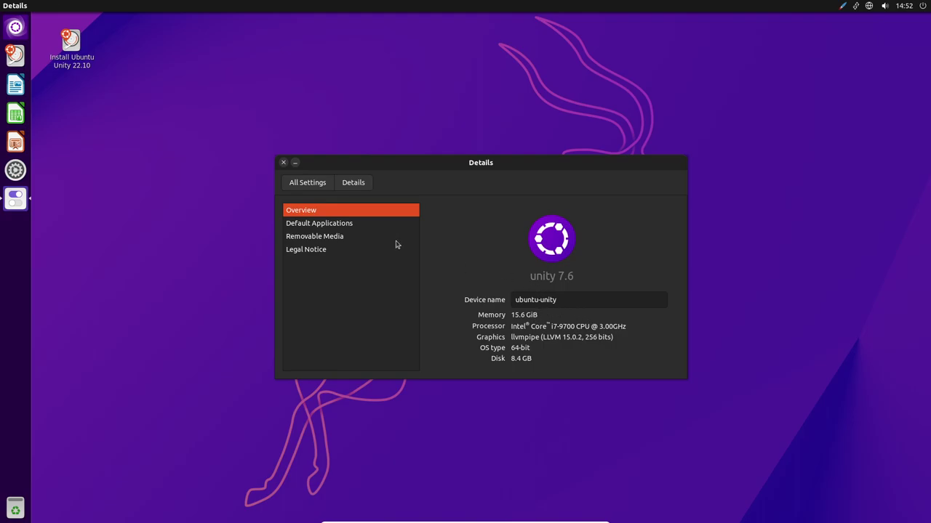
pyautogui.click(283, 163)
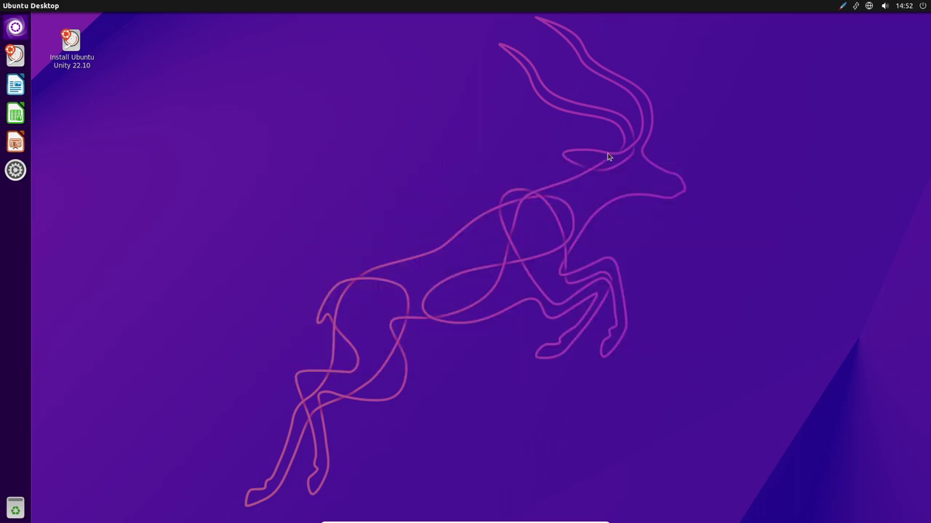
# Look through the calendar, sound and network indicators of the Unity desktop
pyautogui.click(899, 7)
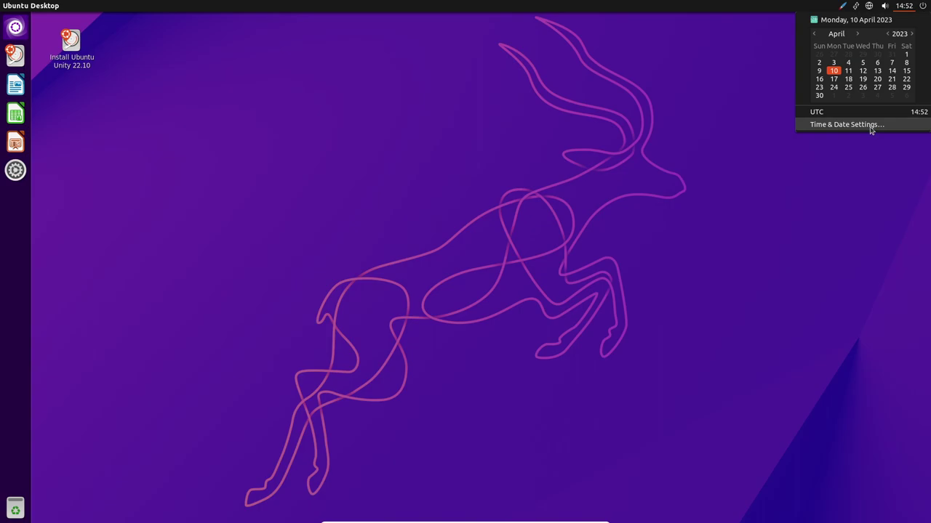
pyautogui.click(883, 6)
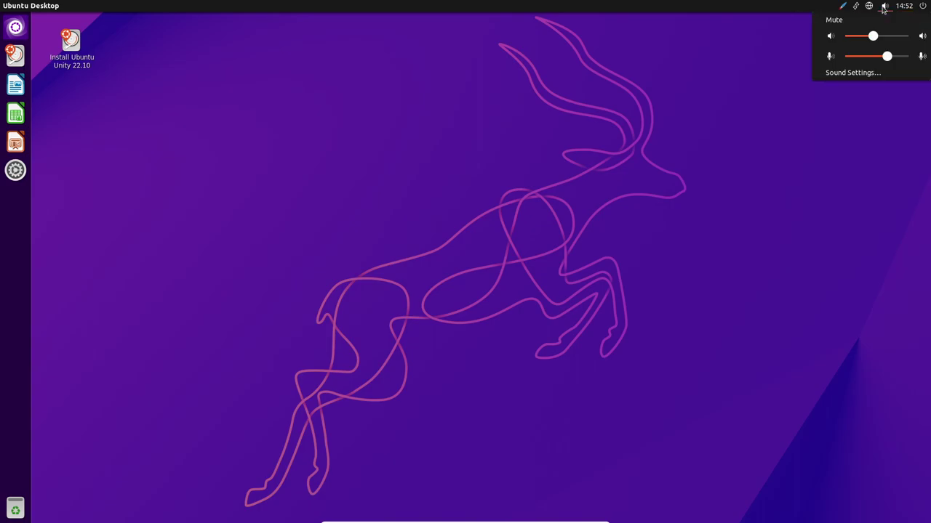
pyautogui.moveTo(870, 8)
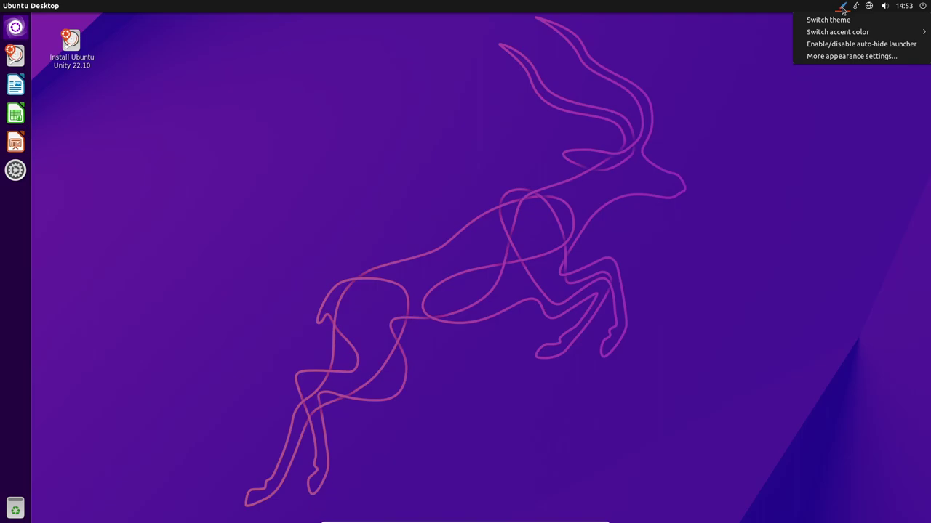
# Switch the desktop to the light theme and back to the dark theme, and check the remaining quick appearance options
pyautogui.click(834, 21)
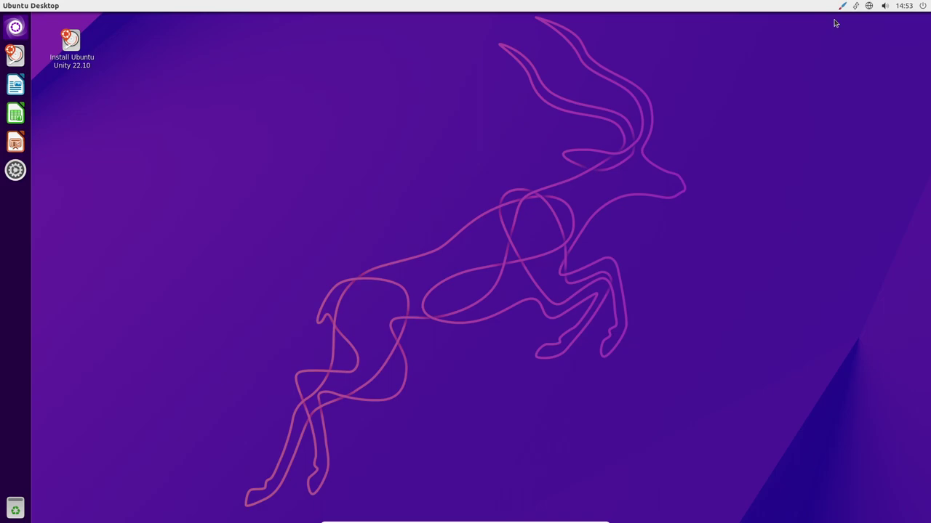
pyautogui.click(842, 5)
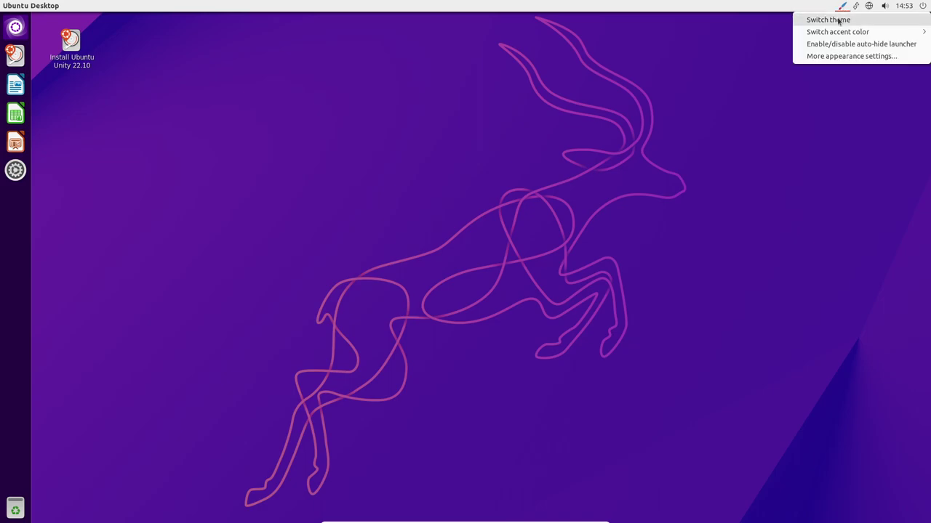
pyautogui.click(838, 21)
pyautogui.click(842, 6)
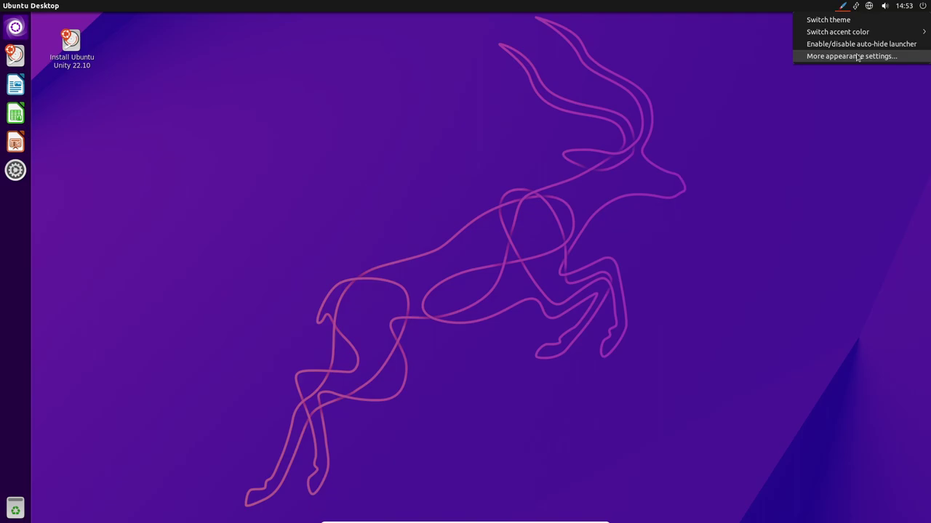
pyautogui.click(797, 92)
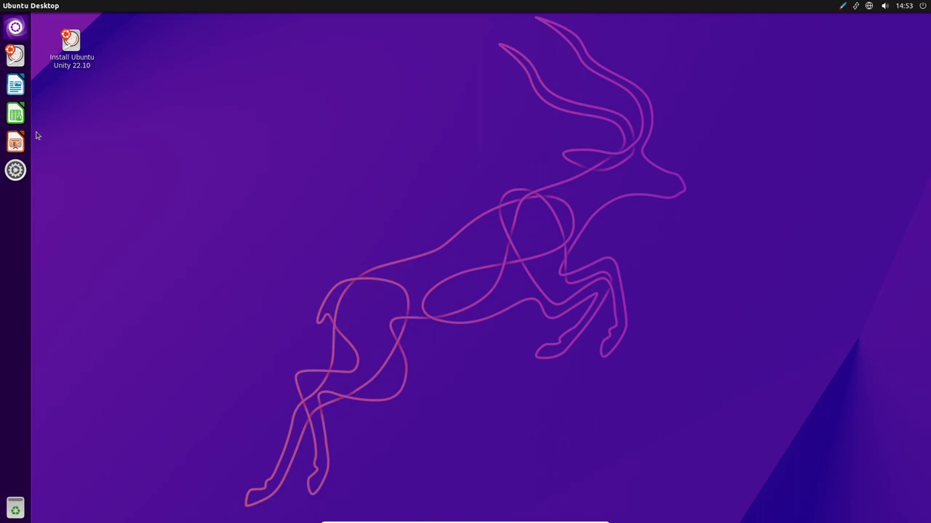
# Open the Appearance page of System Settings and move its window nearer the upper part of the desktop
pyautogui.click(15, 170)
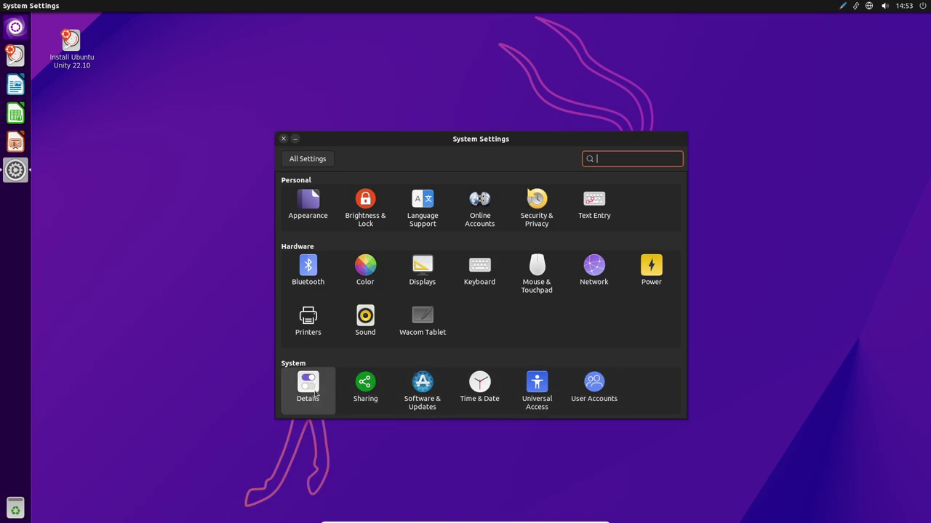
pyautogui.click(317, 215)
pyautogui.moveTo(476, 139); pyautogui.dragTo(433, 102)
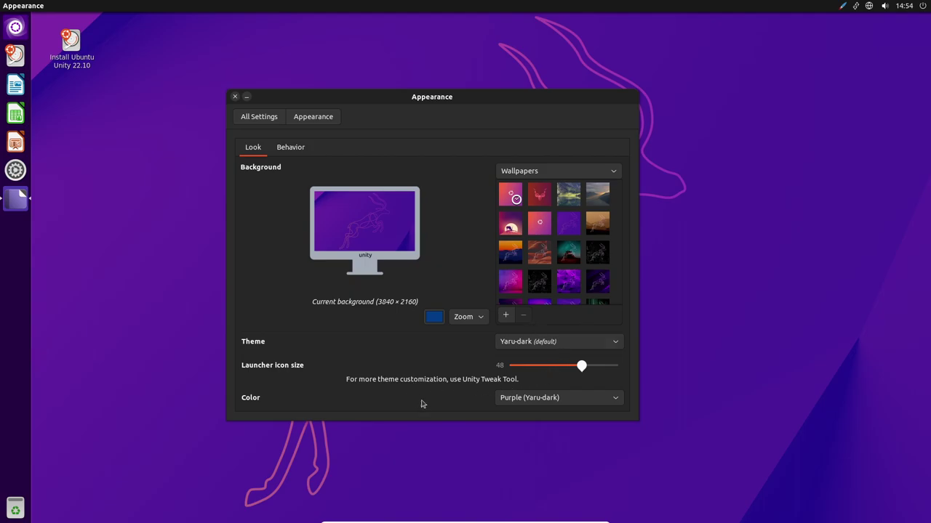
# Review the available color and theme choices and the Behavior options in the Appearance settings without changing them
pyautogui.click(554, 402)
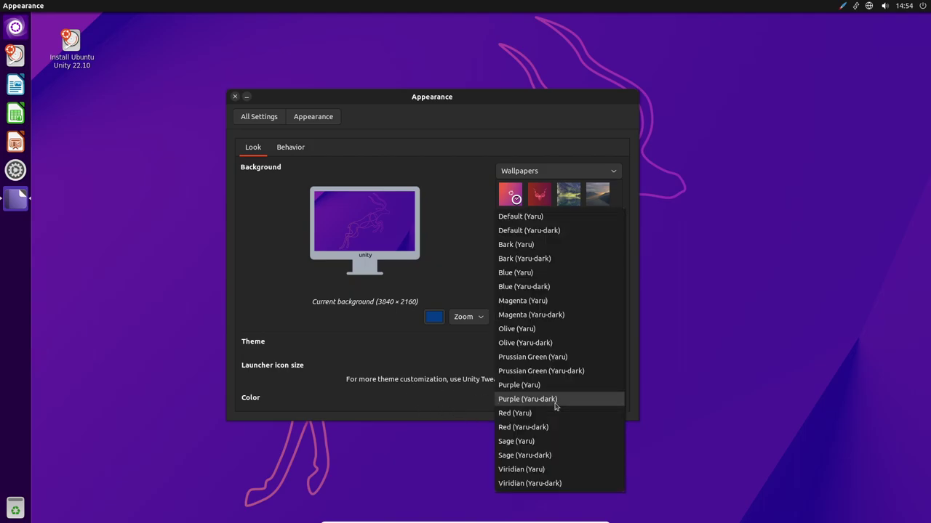
pyautogui.click(458, 256)
pyautogui.click(522, 345)
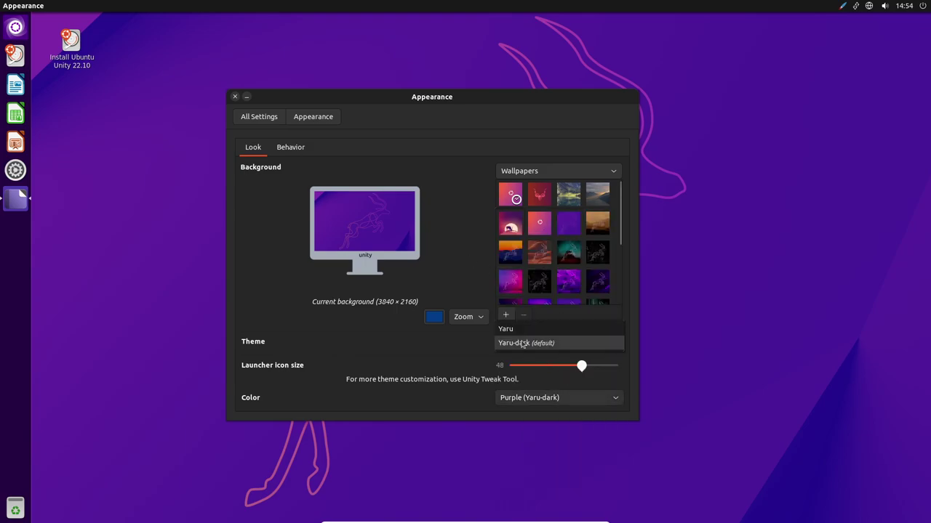
pyautogui.click(439, 348)
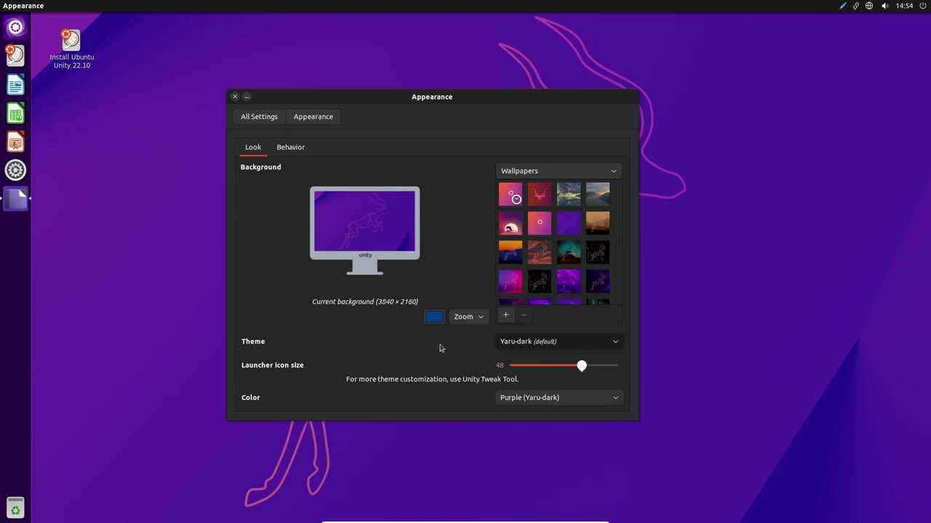
pyautogui.click(565, 399)
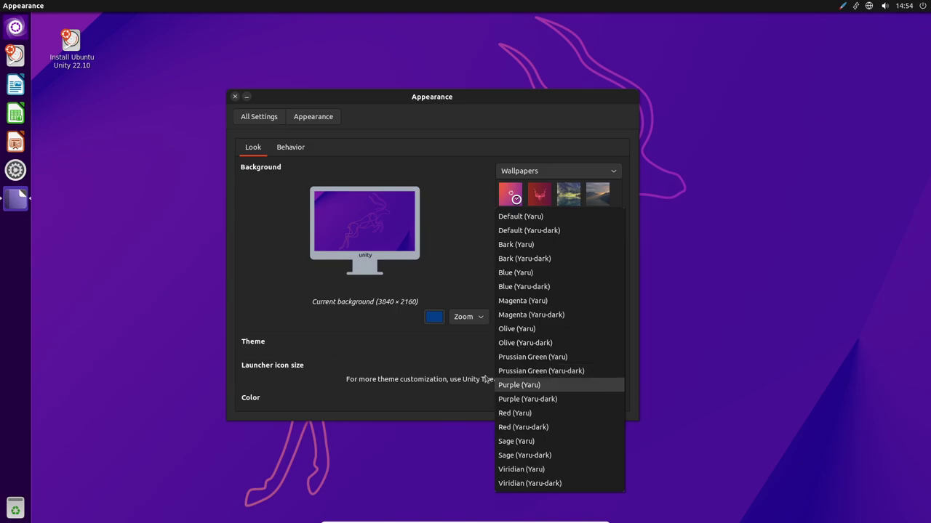
pyautogui.click(445, 361)
pyautogui.click(291, 148)
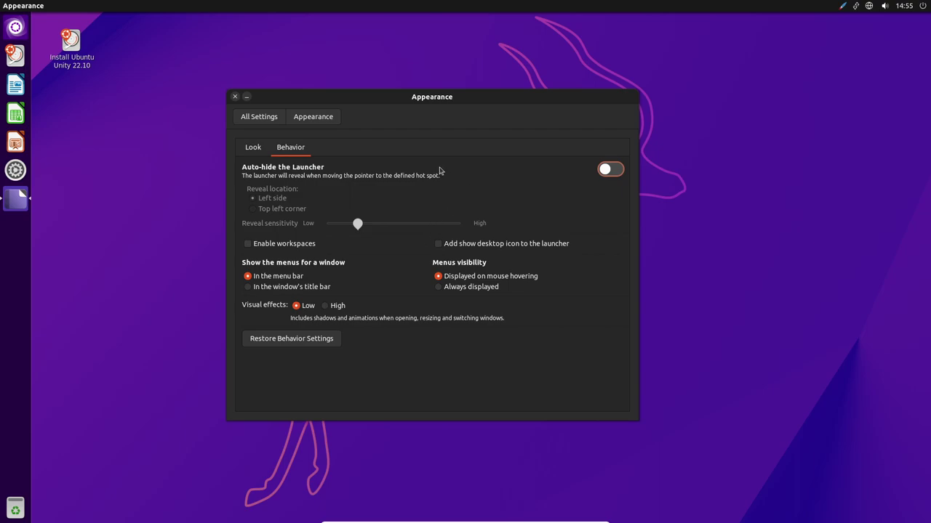
# Search the computer for "file" and open the Files file manager
pyautogui.click(22, 33)
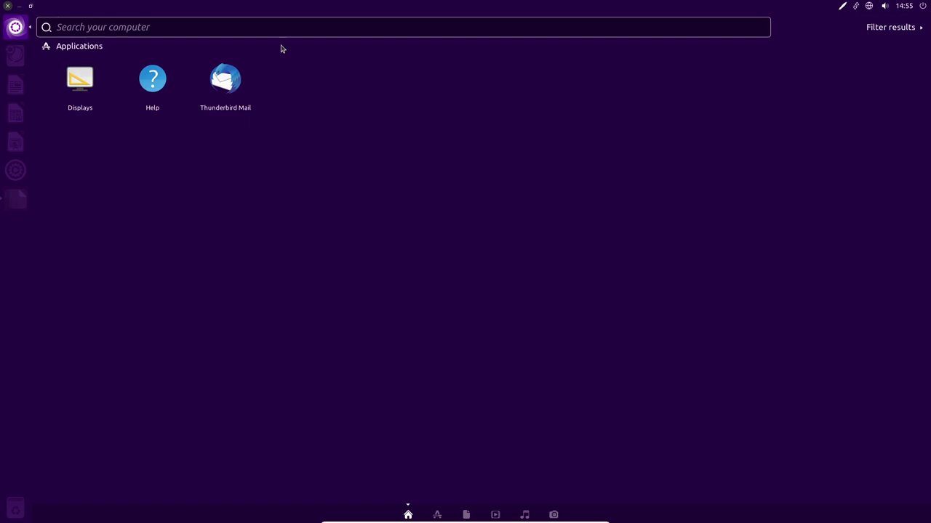
pyautogui.write('file')
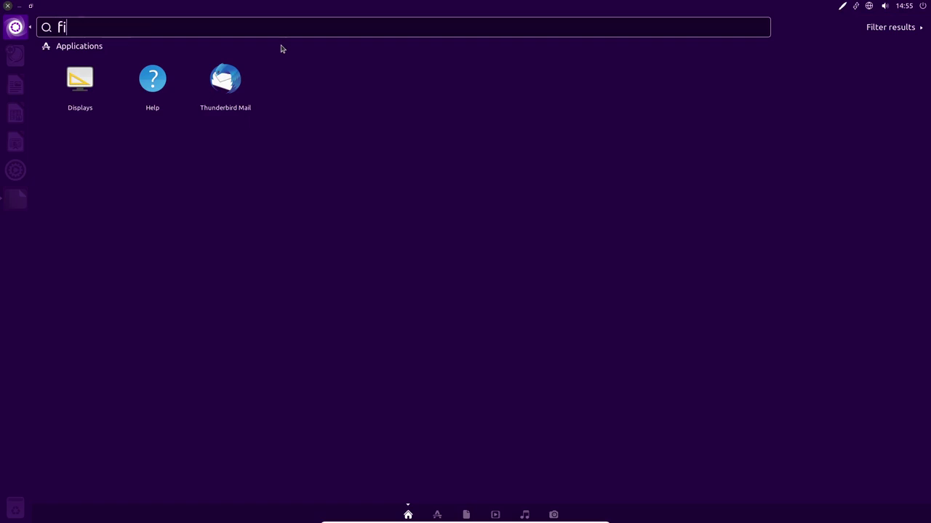
pyautogui.click(228, 85)
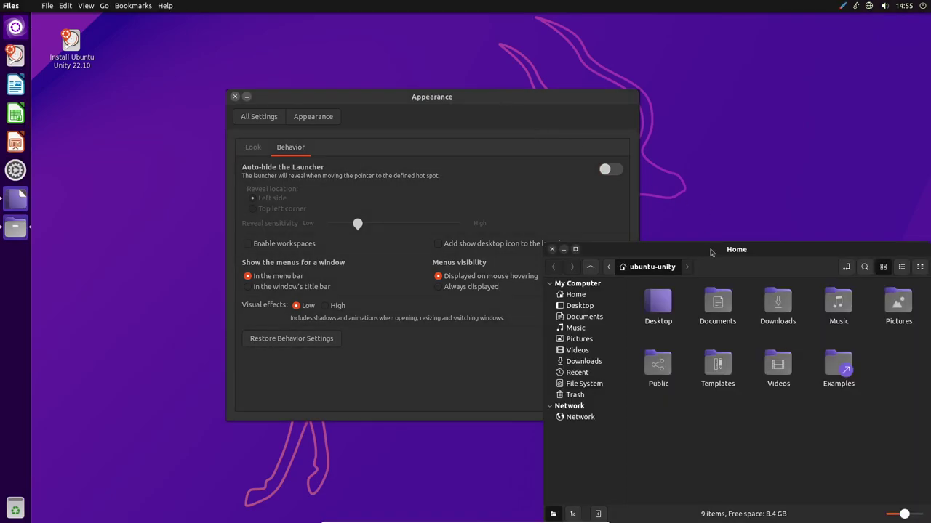
# Bring the Appearance settings in front of the Files window and move them toward the desktop's upper-left area, clear of Files
pyautogui.click(711, 253)
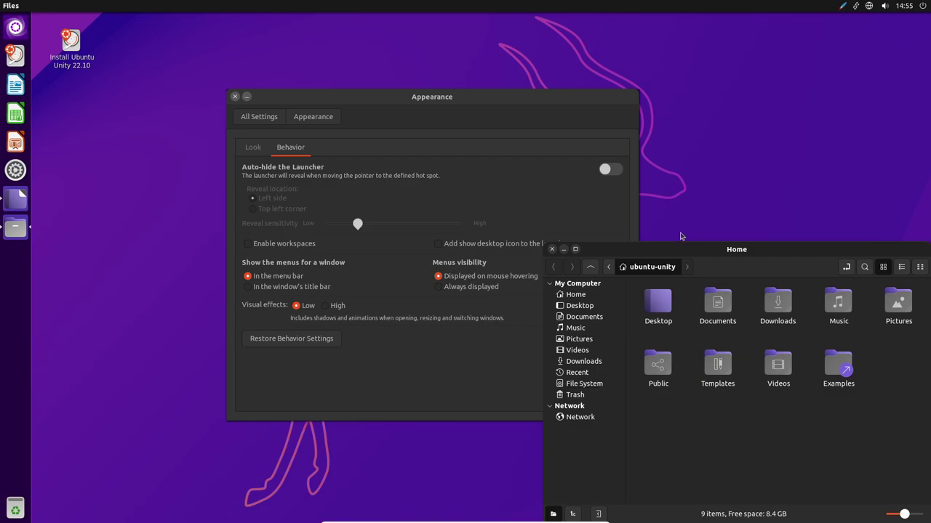
pyautogui.click(469, 112)
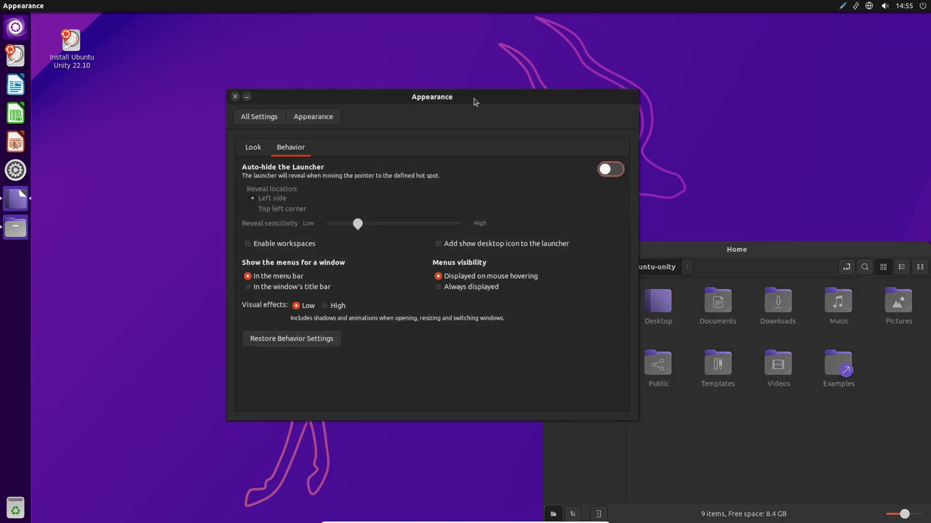
pyautogui.moveTo(533, 112); pyautogui.dragTo(425, 83)
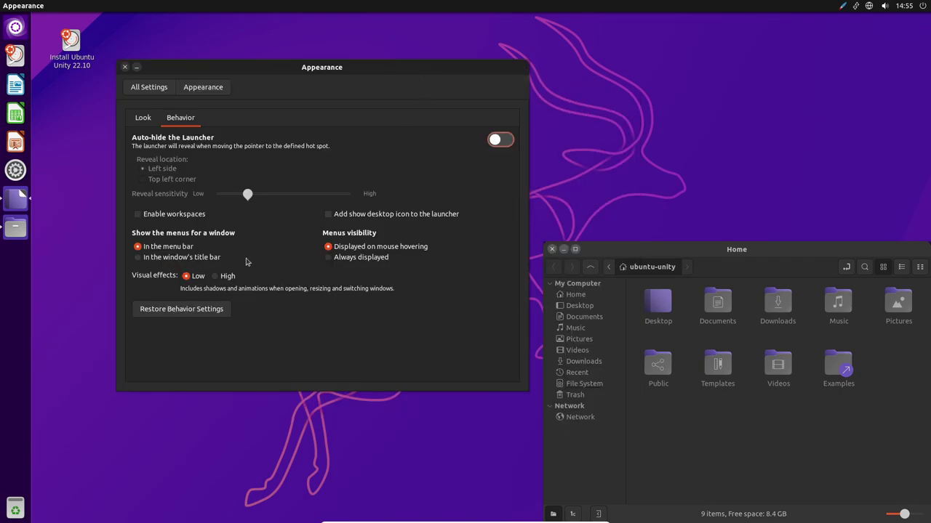
# Try showing menus in the window's title bar, look through the Files menus there, and switch back to showing them in the menu bar
pyautogui.click(175, 259)
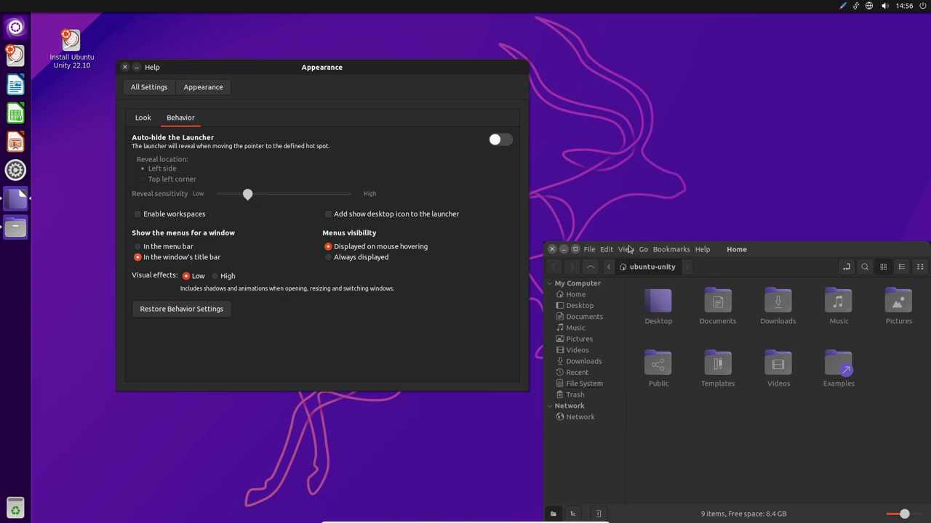
pyautogui.click(625, 250)
pyautogui.moveTo(599, 253)
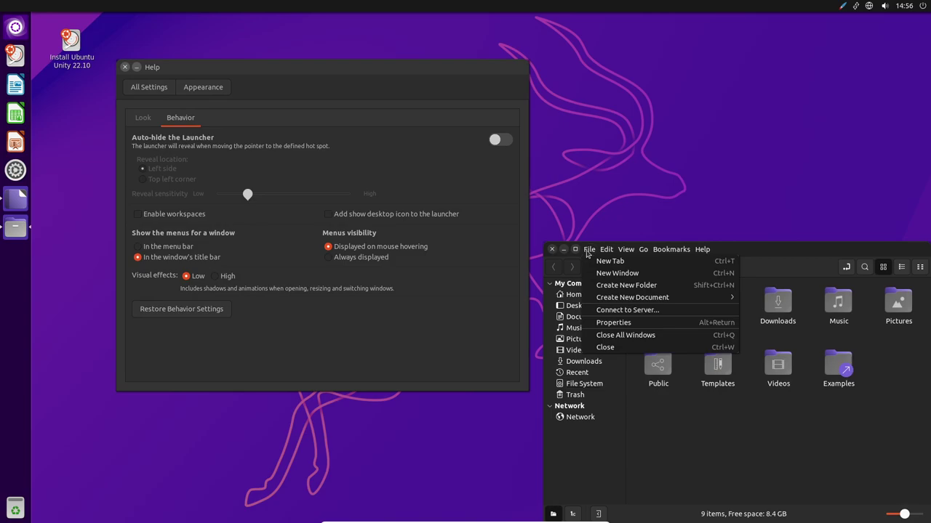
pyautogui.click(671, 249)
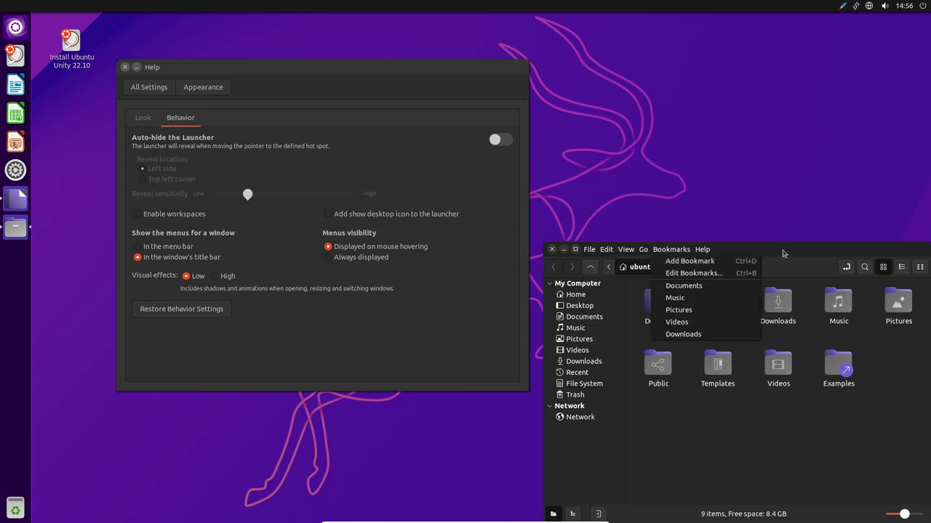
pyautogui.moveTo(606, 250)
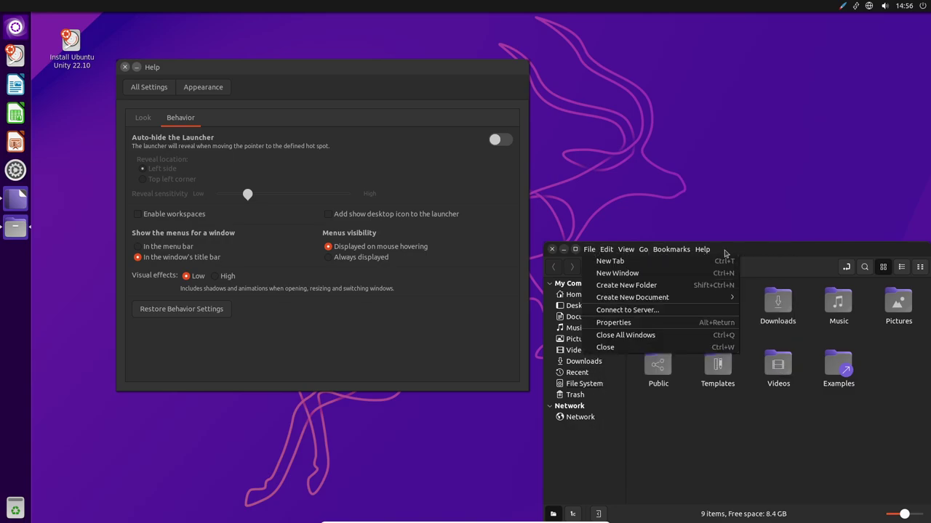
pyautogui.click(763, 253)
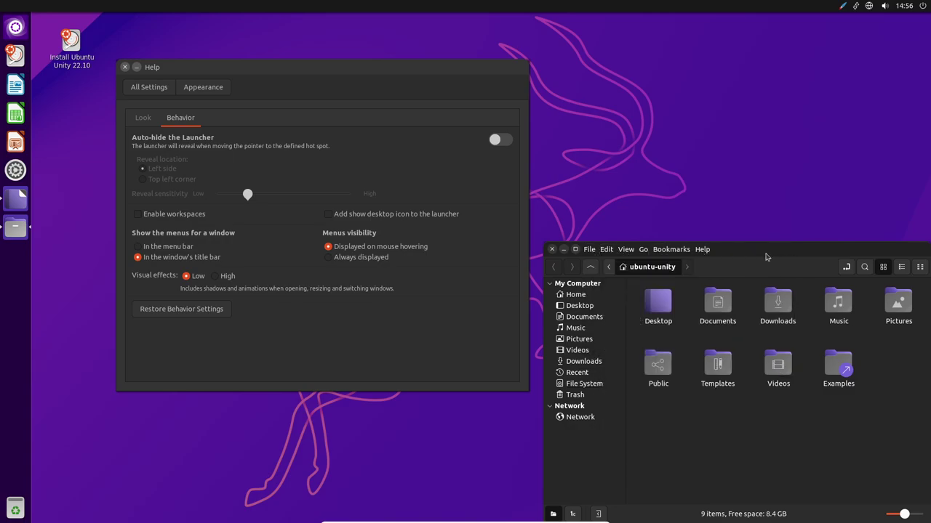
pyautogui.click(162, 248)
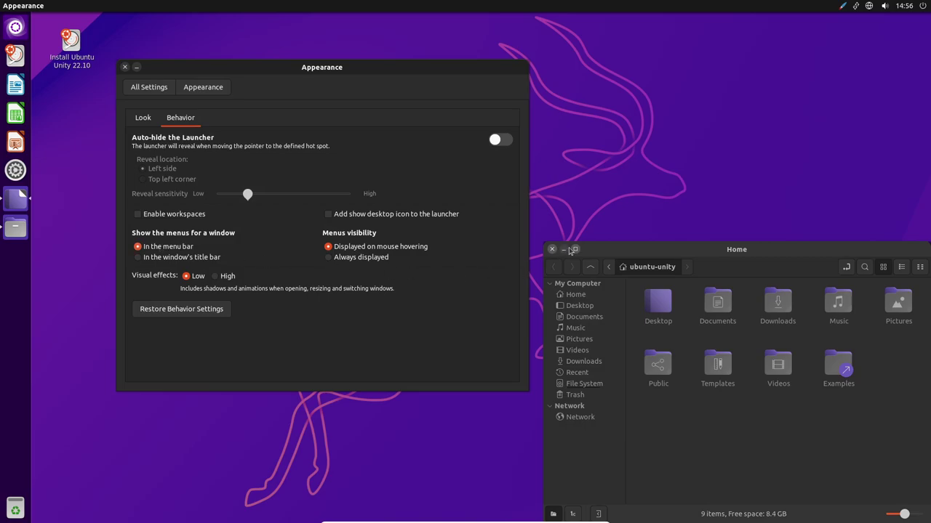
# Focus the Files window and bring up and dismiss its command search
pyautogui.click(744, 254)
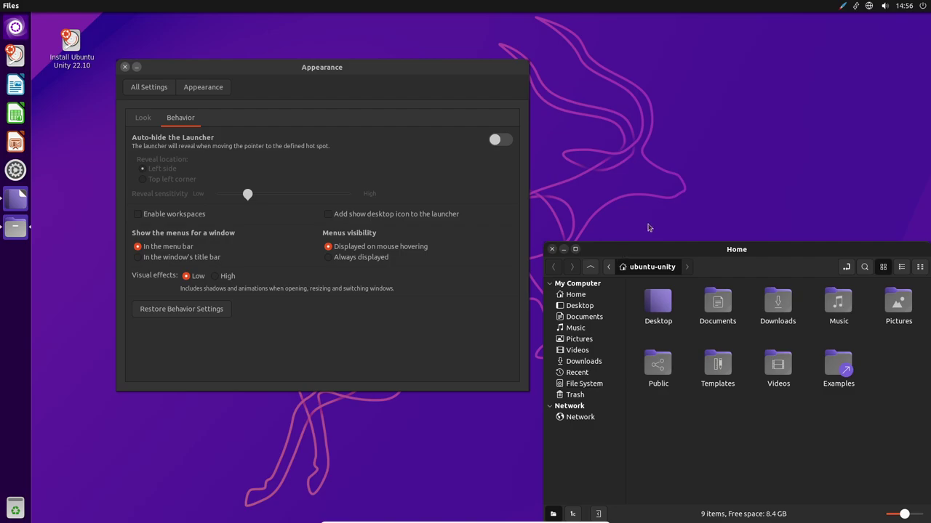
pyautogui.press('alt')
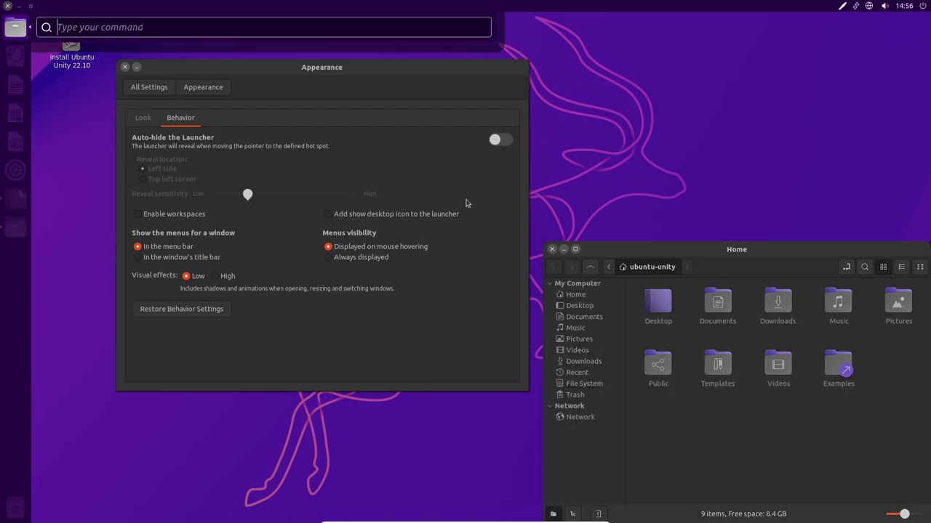
pyautogui.press('Escape')
pyautogui.press('alt')
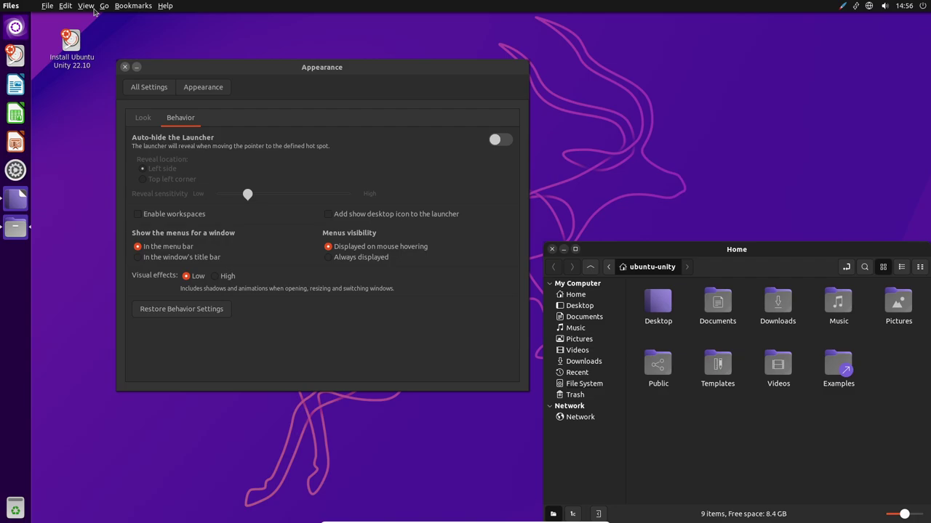
# Check the About information of the file manager and close it
pyautogui.click(171, 9)
pyautogui.click(175, 44)
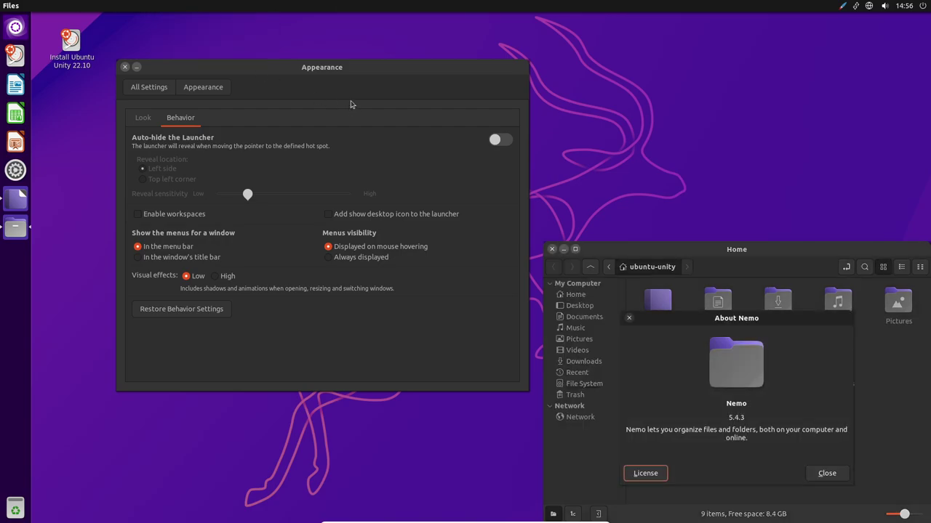
pyautogui.click(824, 474)
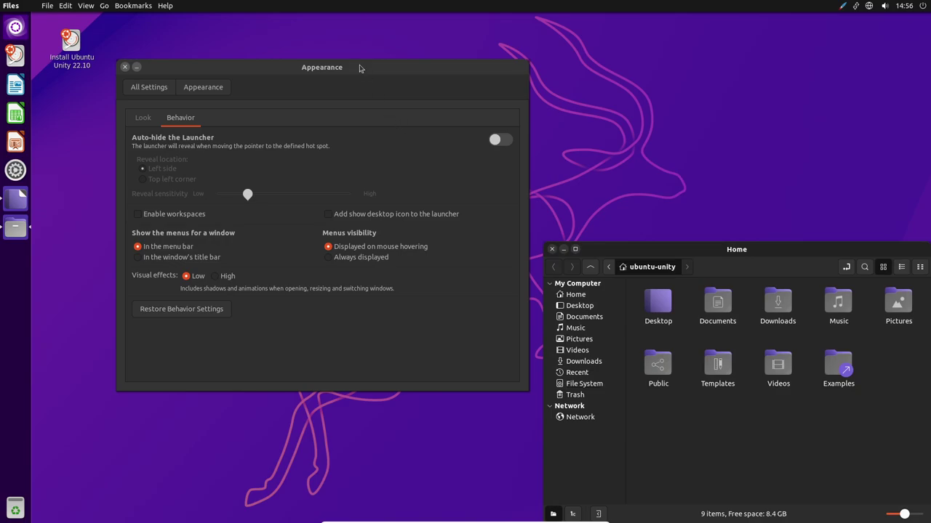
# Bring up and dismiss the Dash, and do the same with the command search while the empty desktop is focused
pyautogui.press('super')
pyautogui.press('Escape')
pyautogui.press('super')
pyautogui.press('Escape')
pyautogui.click(658, 141)
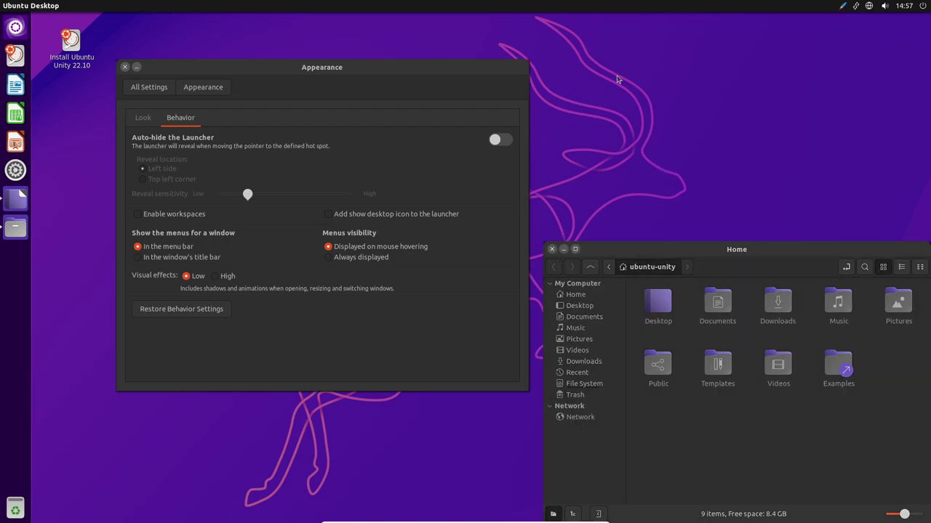
pyautogui.press('alt')
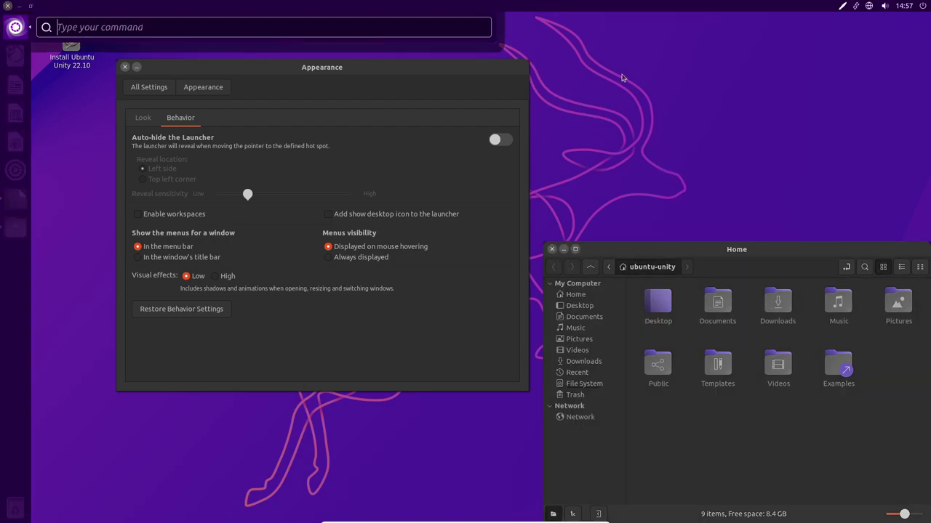
pyautogui.press('Escape')
pyautogui.press('alt')
pyautogui.press('Escape')
# Return focus to the Files window and toggle the command search on and off for comparison with the desktop
pyautogui.click(658, 250)
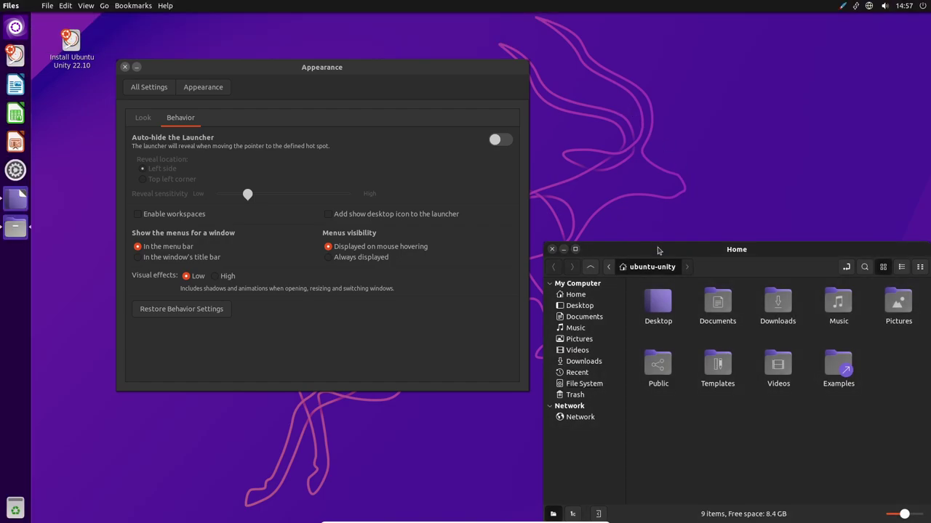
pyautogui.press('alt')
pyautogui.press('Escape')
pyautogui.press('alt')
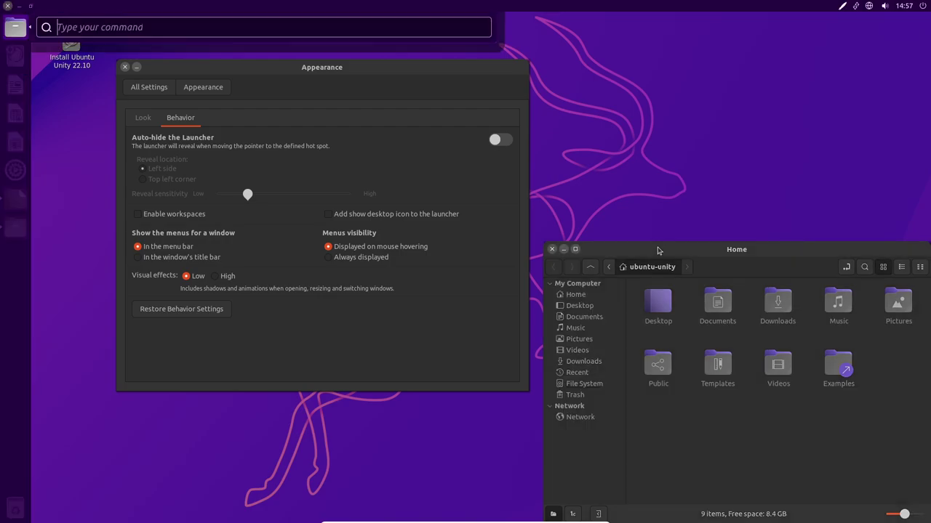
pyautogui.press('Escape')
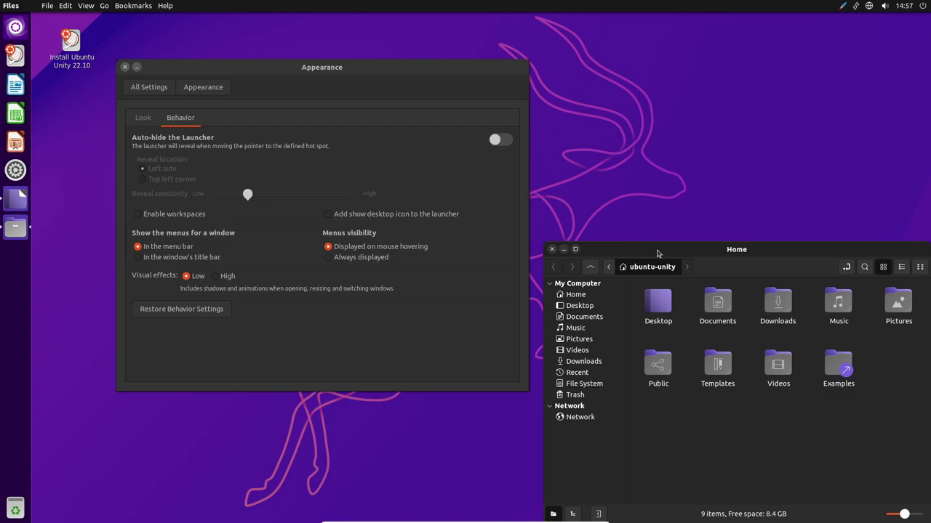
# Move the Files window up beside the Appearance window, and briefly show the command search and the global menu area
pyautogui.moveTo(656, 253); pyautogui.dragTo(676, 97)
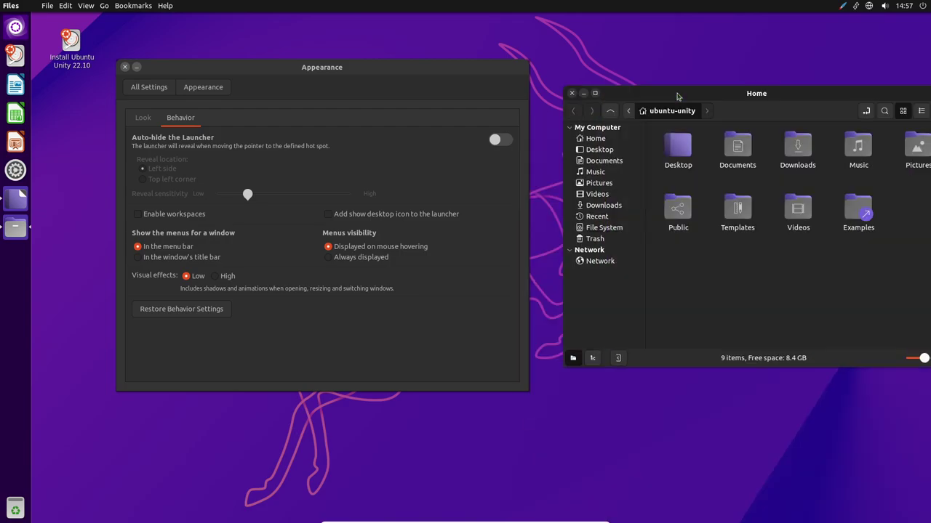
pyautogui.press('alt')
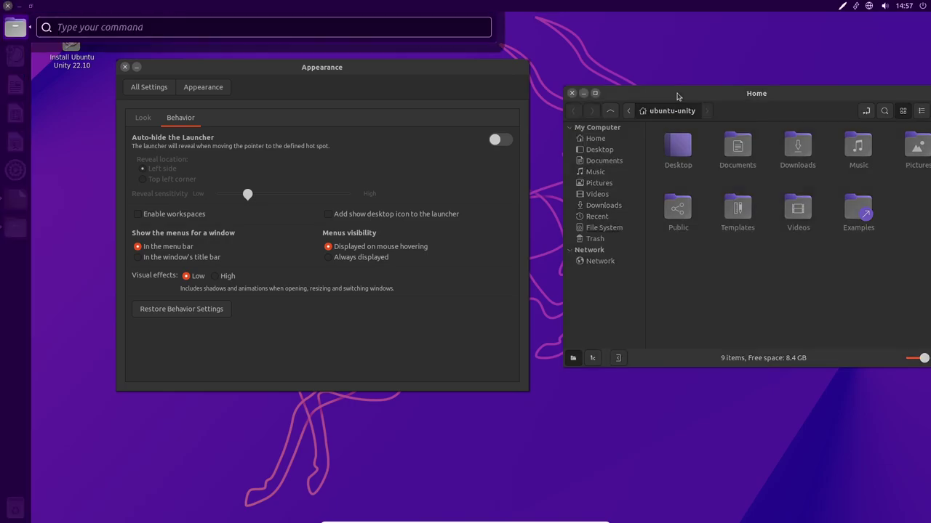
pyautogui.press('alt')
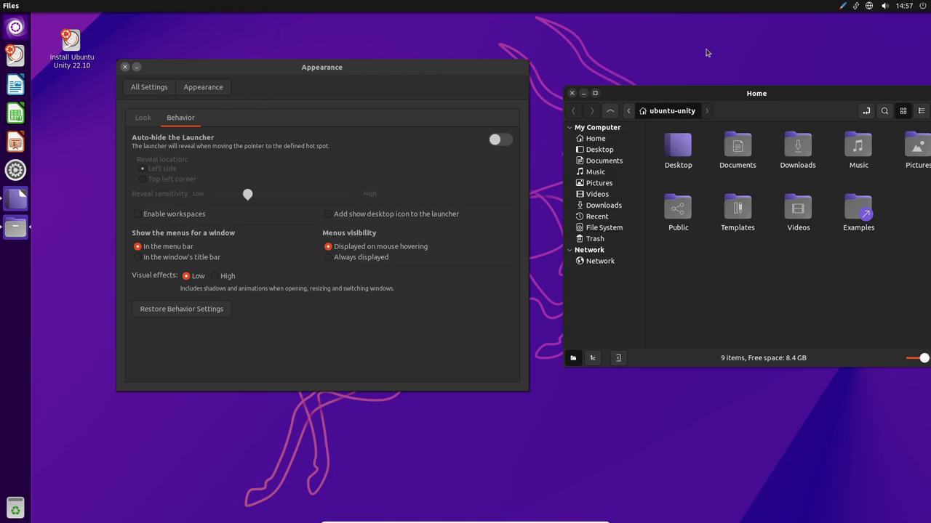
pyautogui.moveTo(132, 13)
pyautogui.moveTo(82, 8)
pyautogui.moveTo(697, 96); pyautogui.dragTo(673, 90)
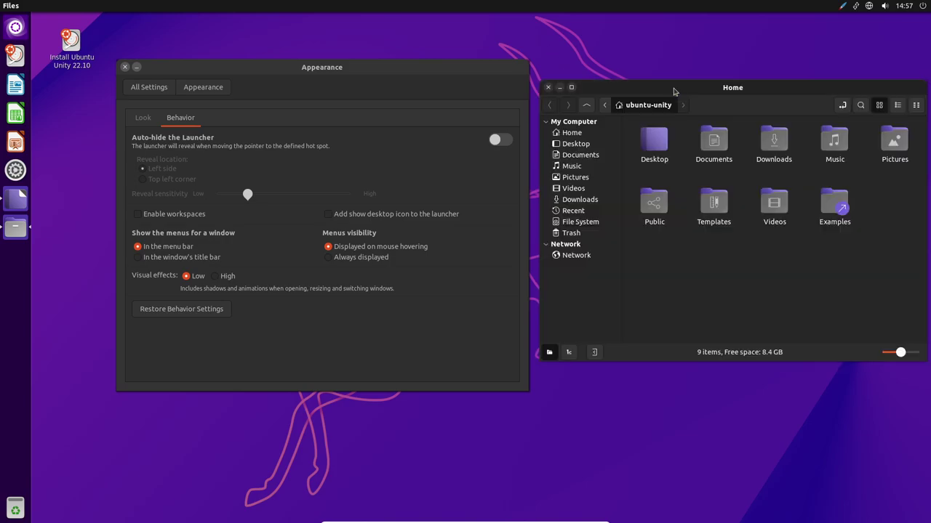
# Set window menus to always display in the window's title bar, and maximize the Files window
pyautogui.click(149, 262)
pyautogui.click(148, 261)
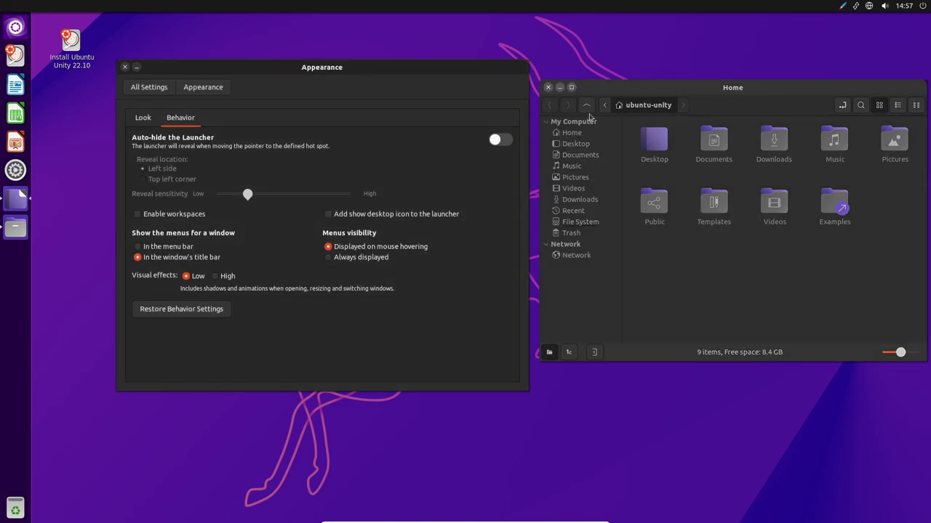
pyautogui.click(328, 259)
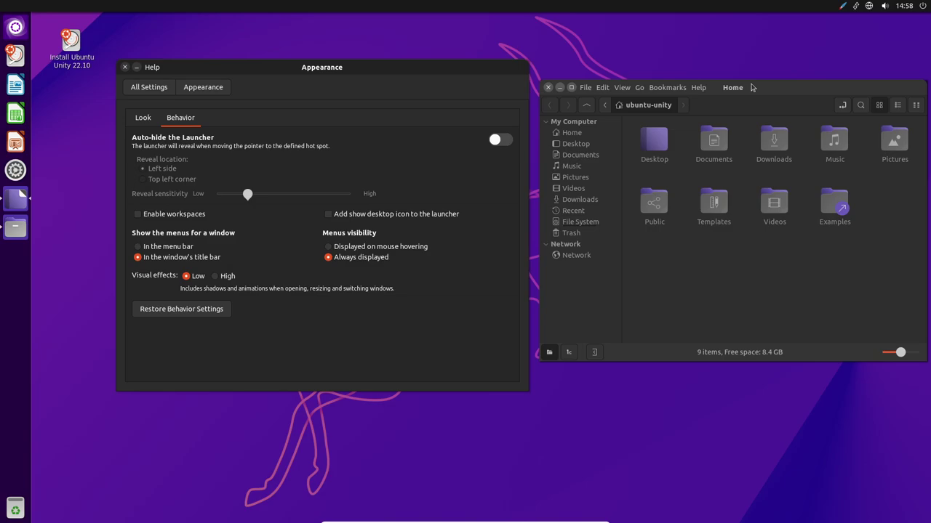
pyautogui.doubleClick(785, 91)
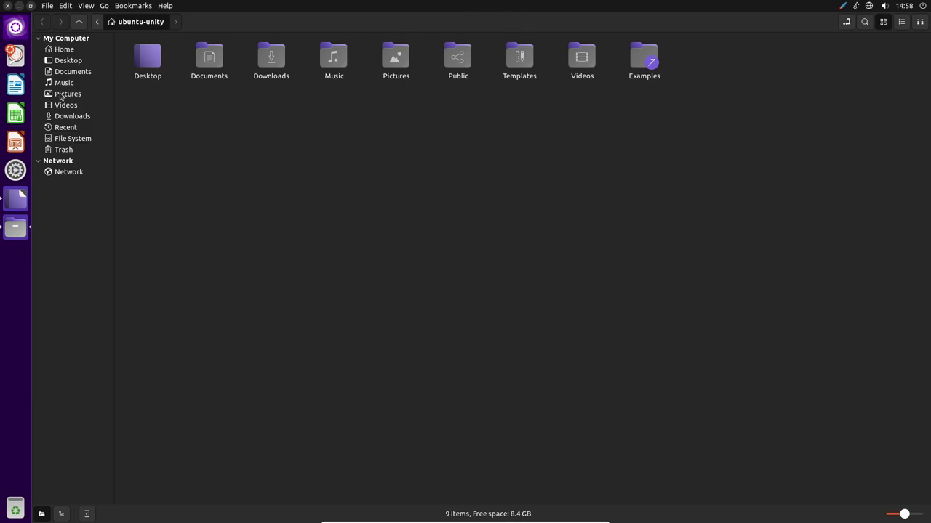
# Open the Dash, clear the old search text, and expand the full list of installed applications
pyautogui.click(15, 28)
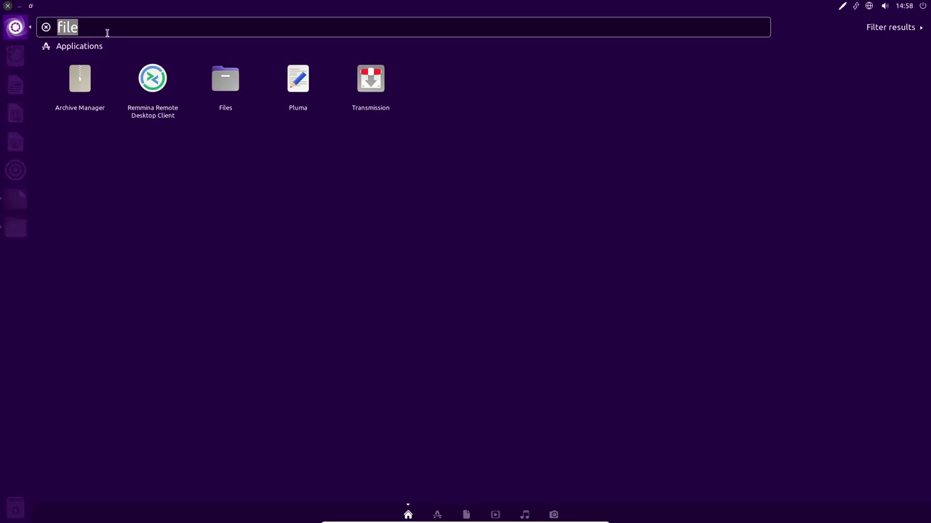
pyautogui.press('BackSpace')
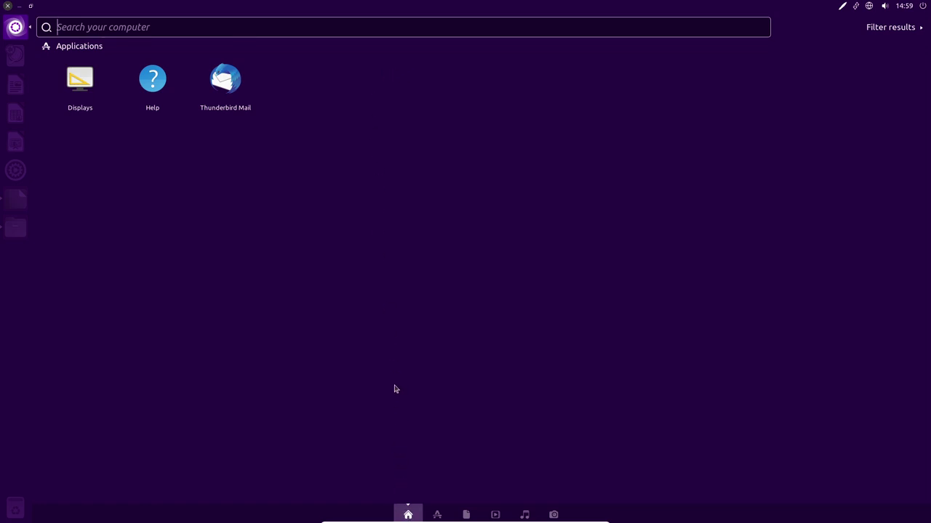
pyautogui.click(437, 514)
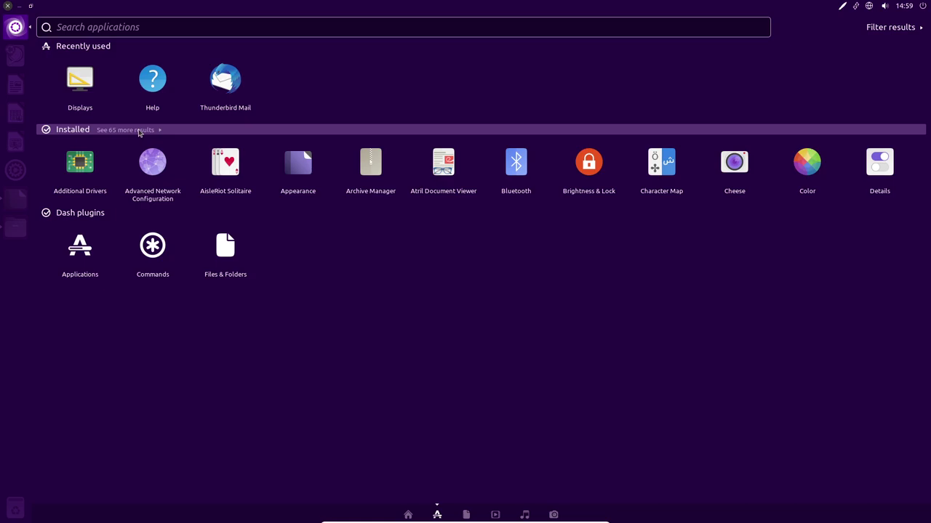
pyautogui.click(140, 130)
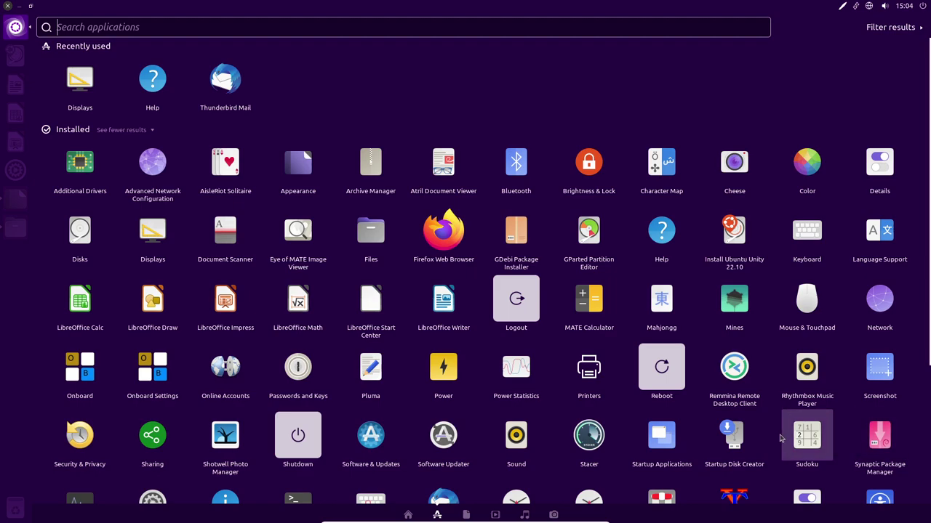
# Look through the installed applications and launch Unity Tweak Tool
pyautogui.scroll(-2, 781, 435)
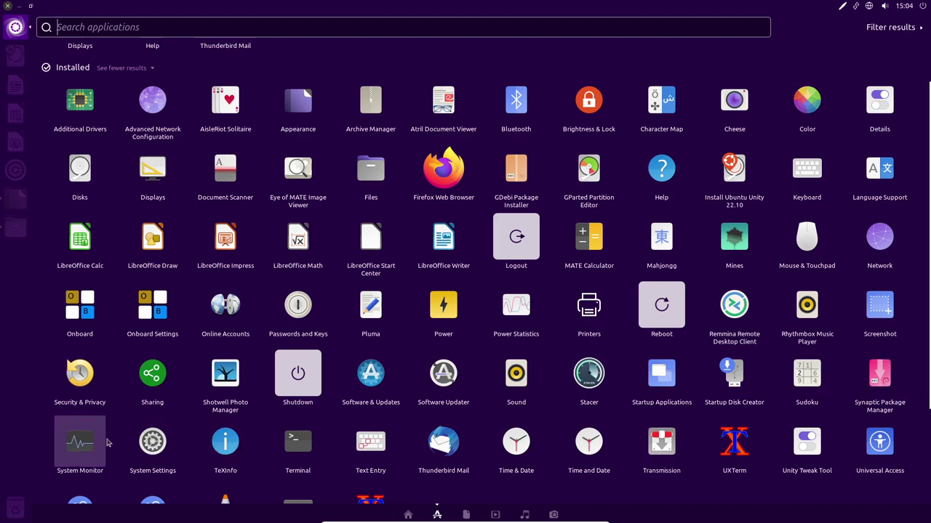
pyautogui.scroll(-1, 106, 442)
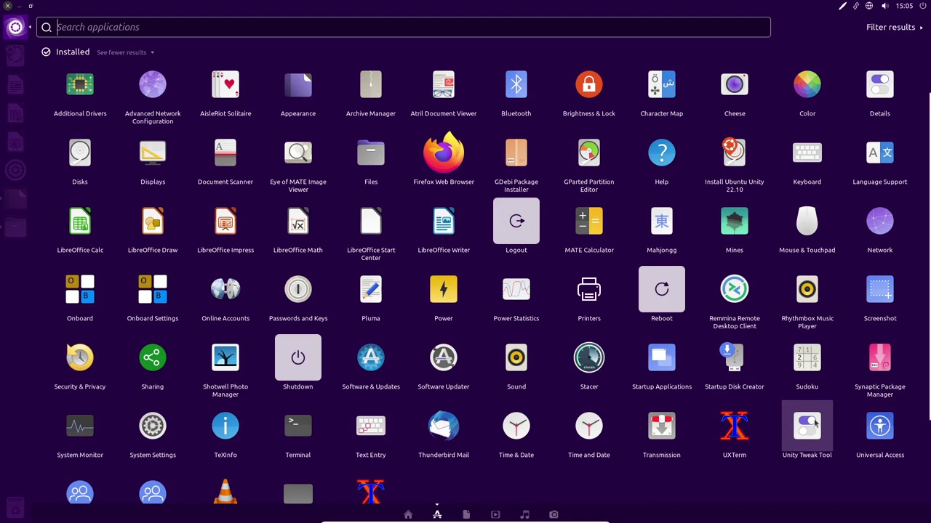
pyautogui.scroll(-1, 815, 424)
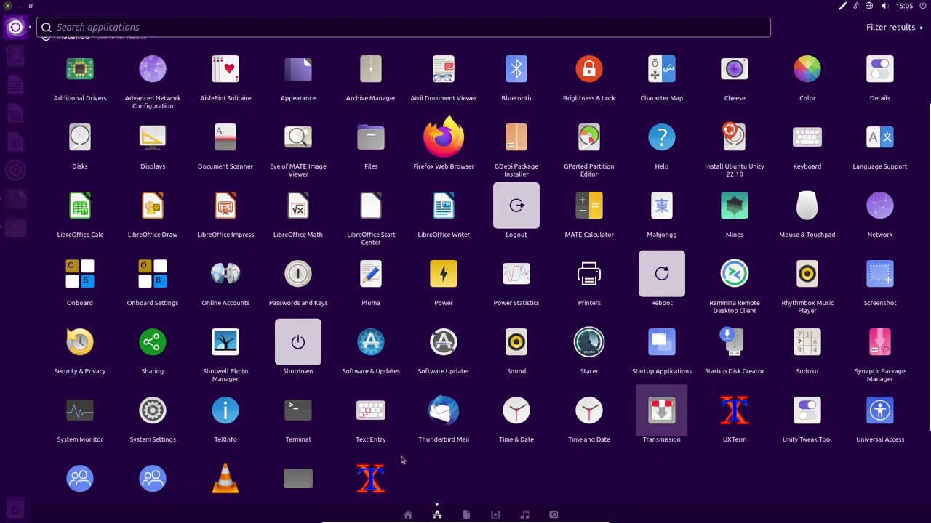
pyautogui.scroll(-3, 615, 431)
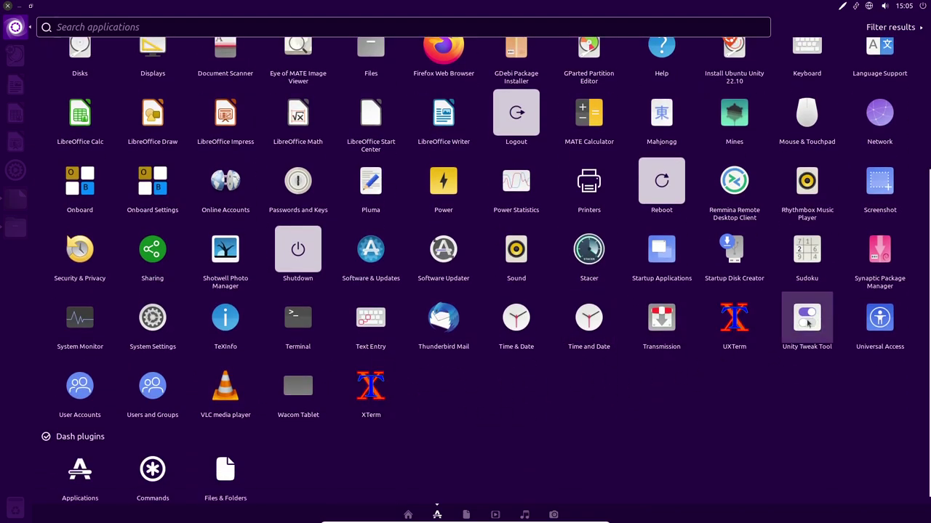
pyautogui.click(806, 318)
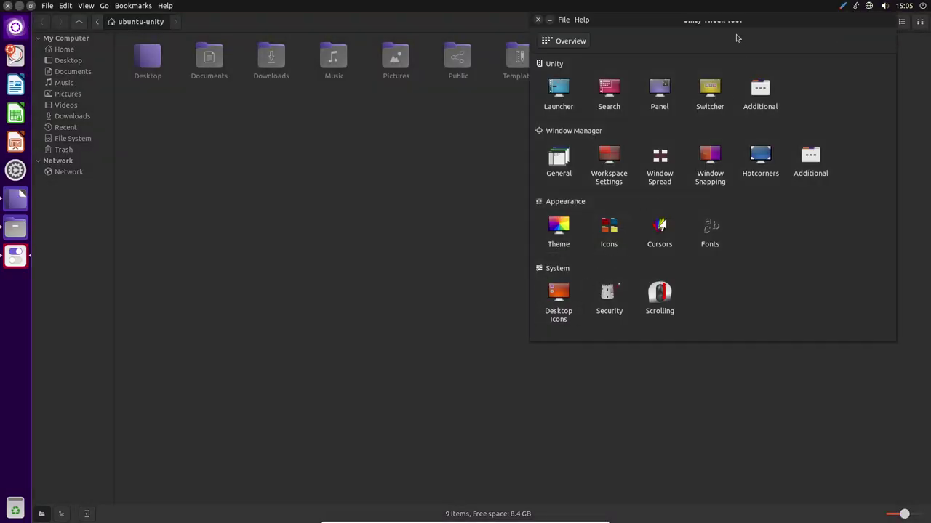
# Move the Unity Tweak Tool window closer to the screen's center, open its Launcher settings and turn on auto-hide
pyautogui.moveTo(656, 21); pyautogui.dragTo(568, 74)
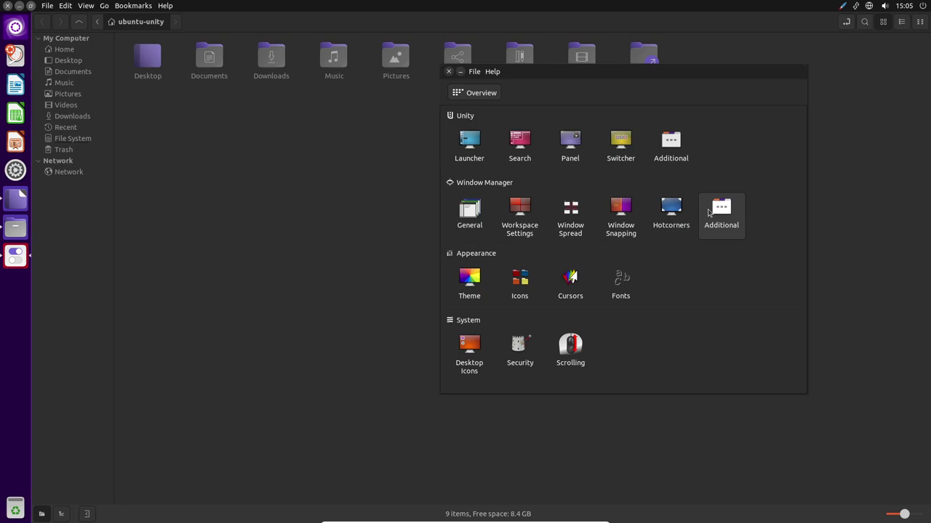
pyautogui.click(466, 147)
pyautogui.click(538, 147)
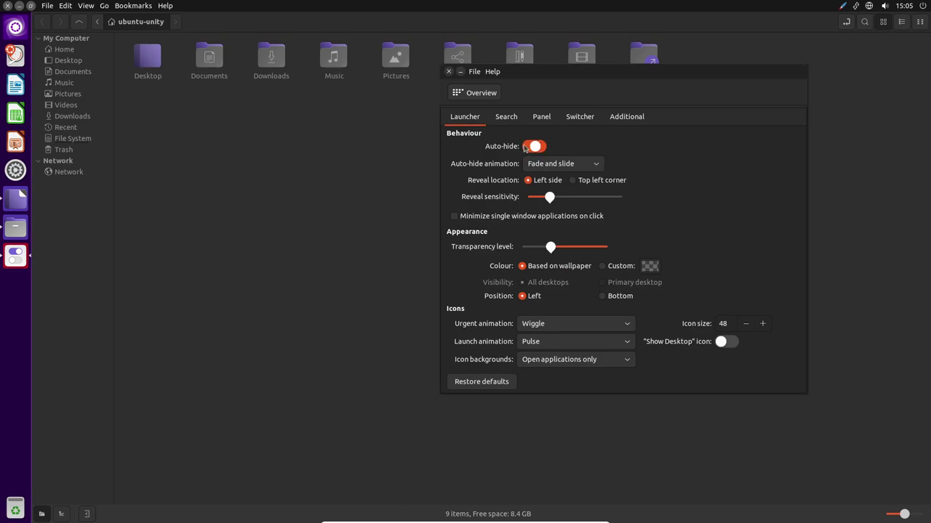
pyautogui.click(537, 149)
pyautogui.click(537, 148)
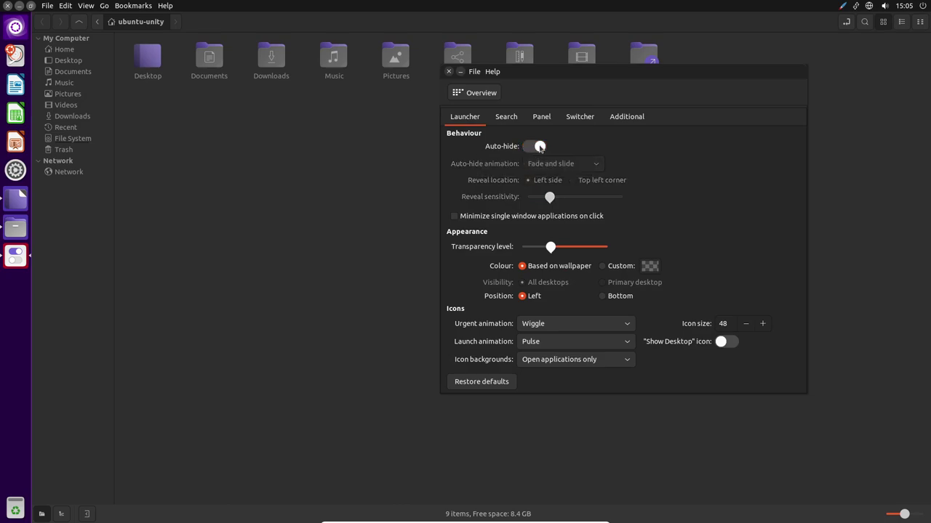
# Set the launcher's reveal location to the top left corner and reposition the Tweak Tool window over the Files window
pyautogui.click(572, 180)
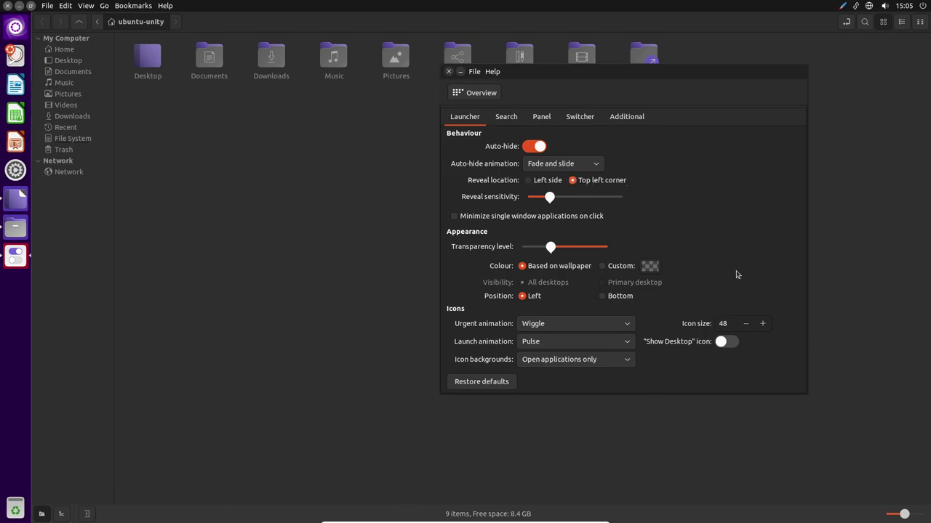
pyautogui.click(529, 182)
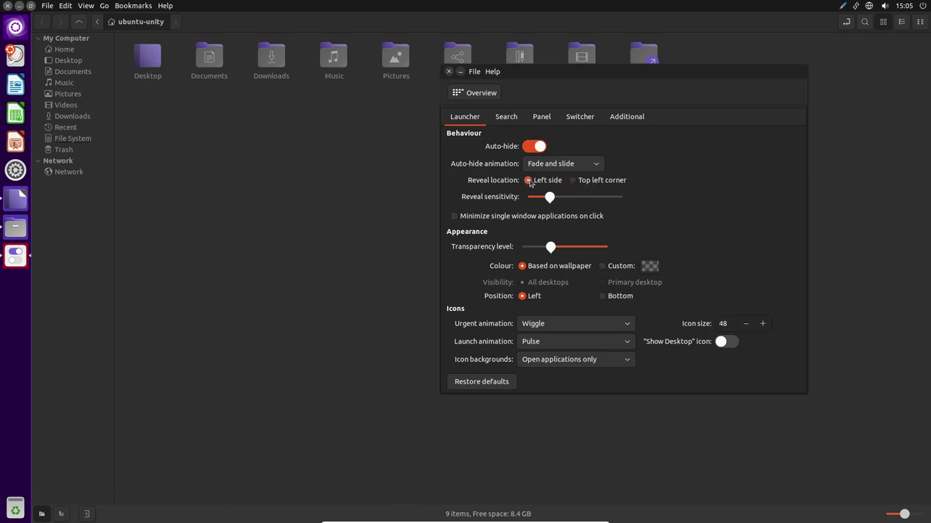
pyautogui.click(573, 180)
pyautogui.click(527, 181)
pyautogui.click(573, 181)
pyautogui.moveTo(618, 79); pyautogui.dragTo(546, 115)
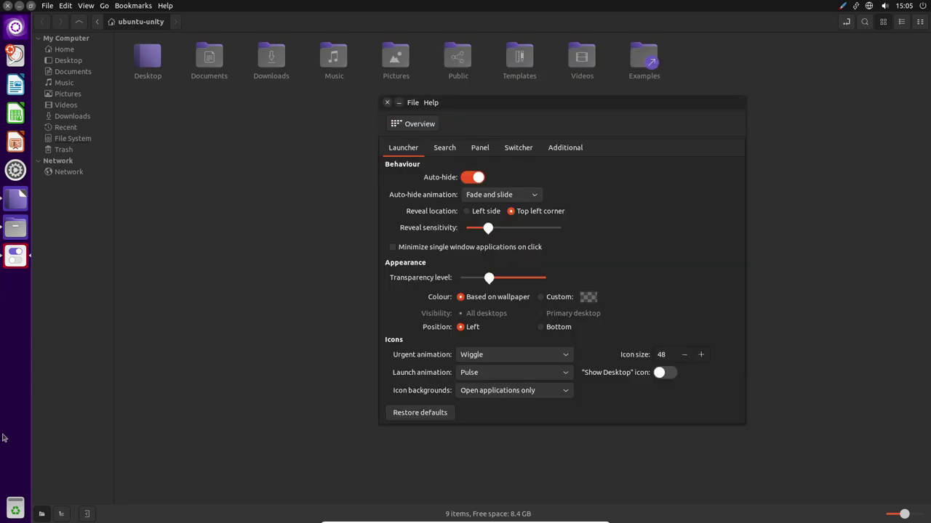
pyautogui.moveTo(601, 107); pyautogui.dragTo(623, 103)
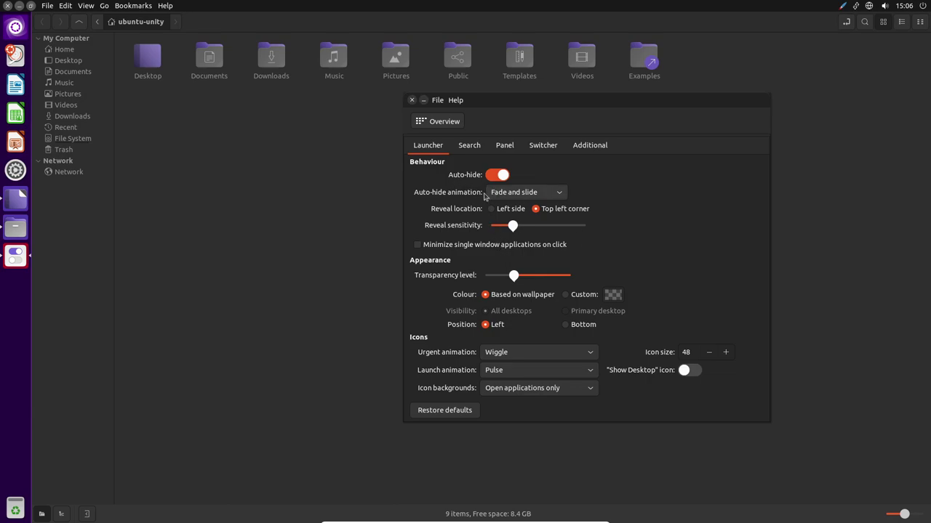
# Try higher and lower transparency levels for the launcher
pyautogui.click(535, 277)
pyautogui.moveTo(535, 277); pyautogui.dragTo(496, 276)
pyautogui.click(514, 276)
# Look through the Tweak Tool's Search, Panel and Switcher settings
pyautogui.click(469, 153)
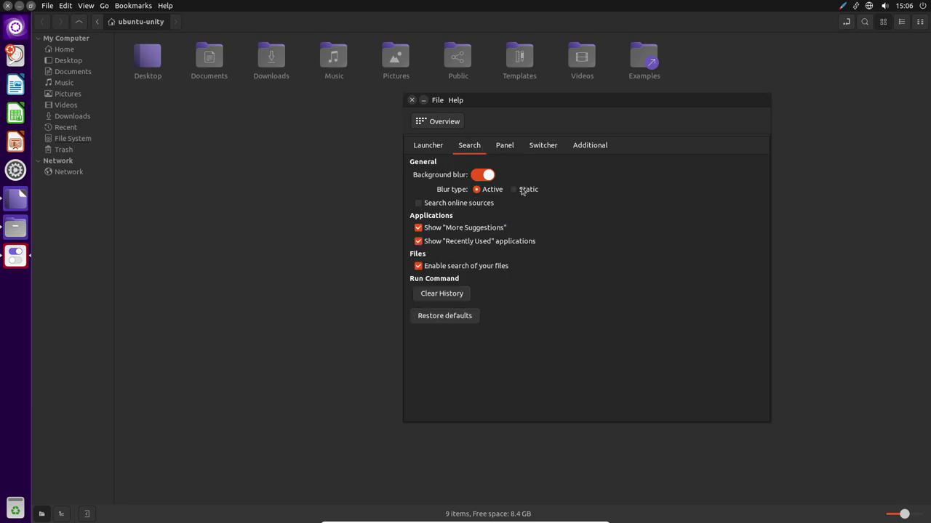
pyautogui.click(507, 149)
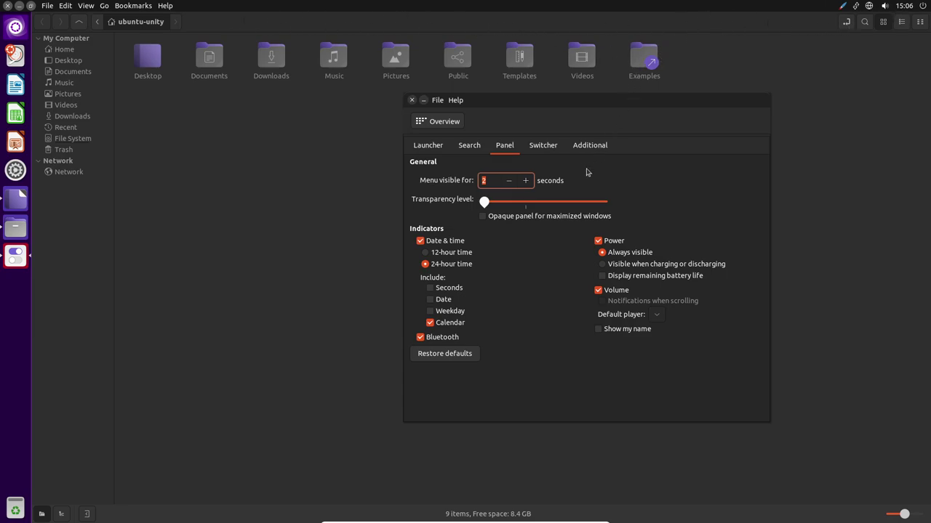
pyautogui.click(545, 153)
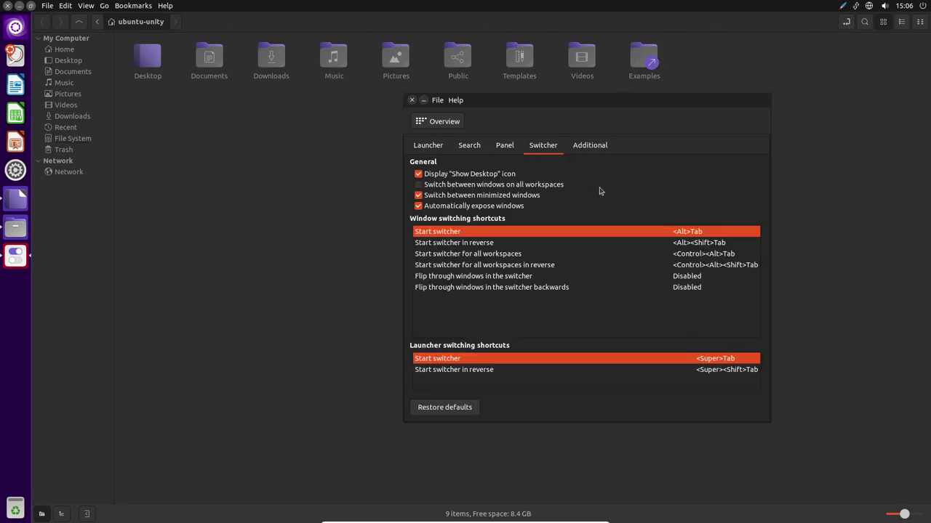
# Cycle repeatedly through the open applications in the window switcher and bring up the hidden Appearance window
pyautogui.hotkey('alt', 'Tab')
pyautogui.hotkey('alt', 'Tab')
pyautogui.hotkey('alt', 'Tab')
pyautogui.hotkey('alt', 'Tab')
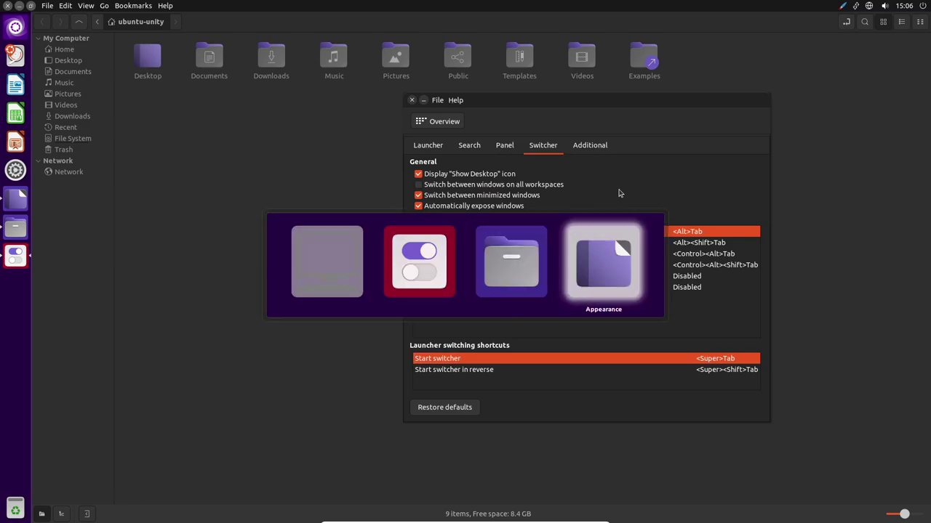
pyautogui.hotkey('alt', 'Tab')
pyautogui.hotkey('alt', 'Tab')
pyautogui.hotkey('alt', 'Tab')
pyautogui.hotkey('alt', 'Tab')
pyautogui.hotkey('alt', 'Tab')
pyautogui.hotkey('alt', 'Tab')
pyautogui.hotkey('alt', 'Tab')
pyautogui.hotkey('alt', 'Tab')
pyautogui.hotkey('alt', 'Tab')
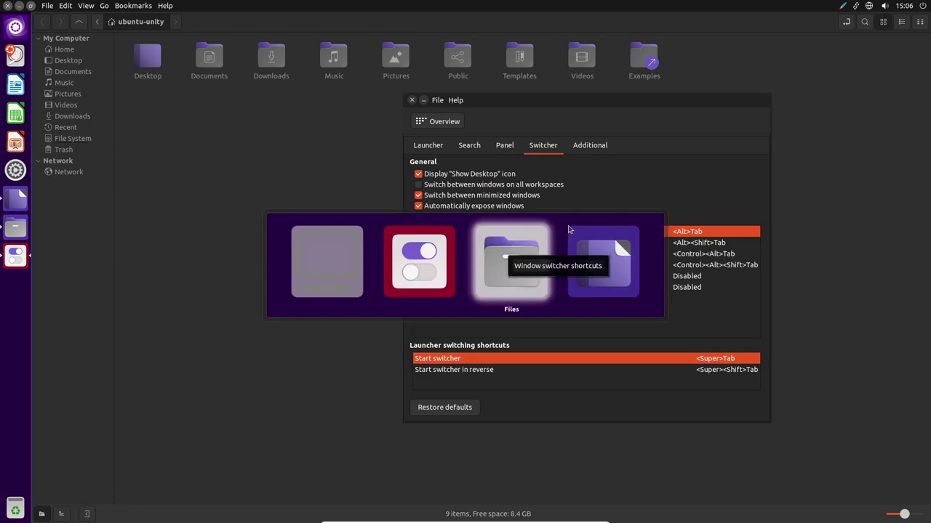
pyautogui.hotkey('alt', 'Tab')
pyautogui.hotkey('alt', 'Tab')
pyautogui.hotkey('alt', 'Tab')
pyautogui.hotkey('alt', 'Tab')
pyautogui.hotkey('alt', 'Tab')
pyautogui.hotkey('alt', 'Tab')
pyautogui.hotkey('alt', 'Tab')
pyautogui.hotkey('alt', 'Tab')
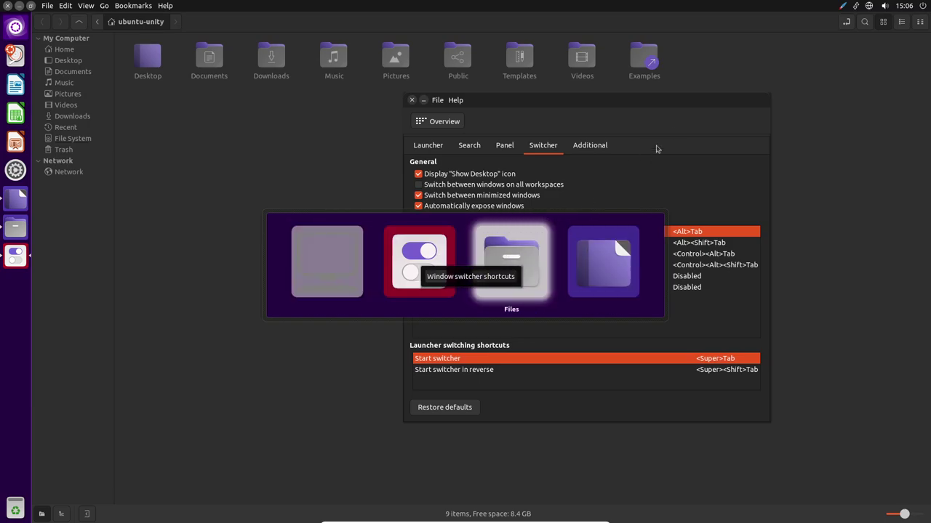
pyautogui.hotkey('alt', 'Tab')
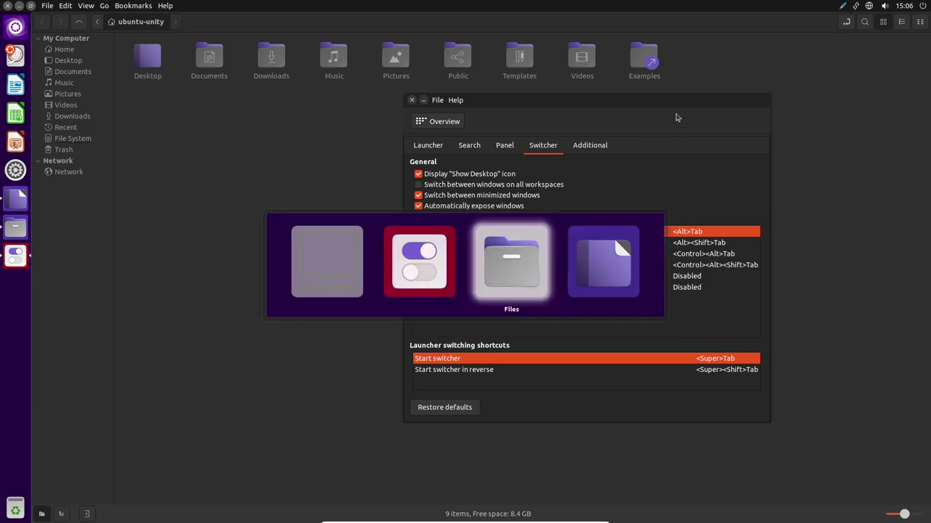
pyautogui.hotkey('alt', 'Tab')
pyautogui.hotkey('alt', 'Tab')
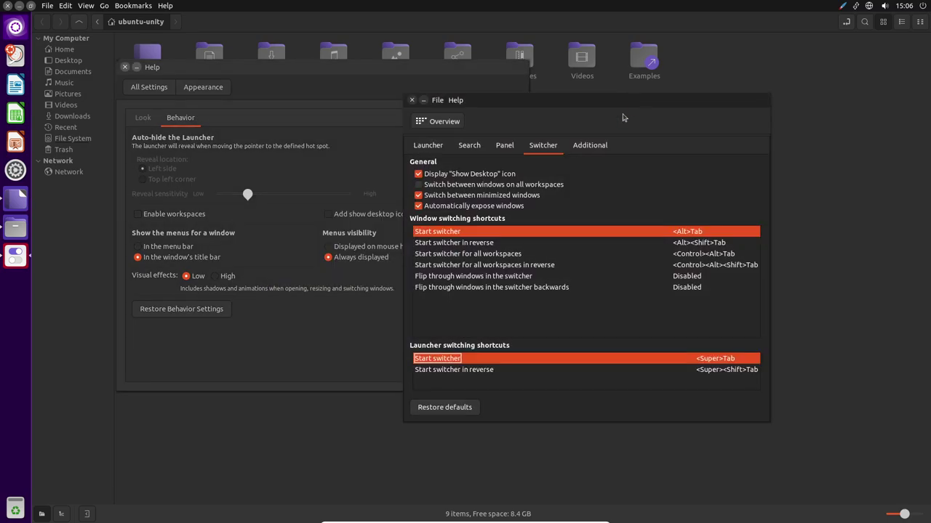
# Check the additional Unity settings, return to the Tweak Tool overview and move the window clear of the Appearance window
pyautogui.click(586, 148)
pyautogui.click(445, 123)
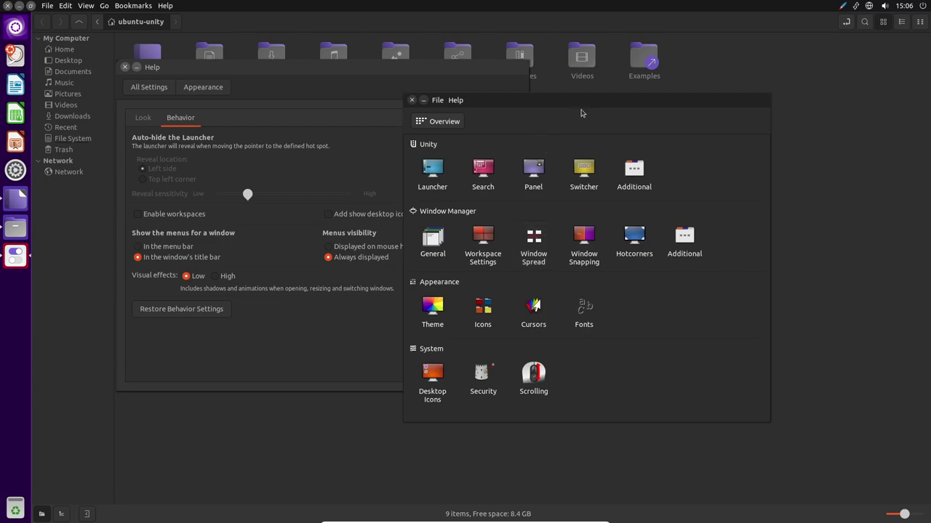
pyautogui.moveTo(590, 100); pyautogui.dragTo(669, 111)
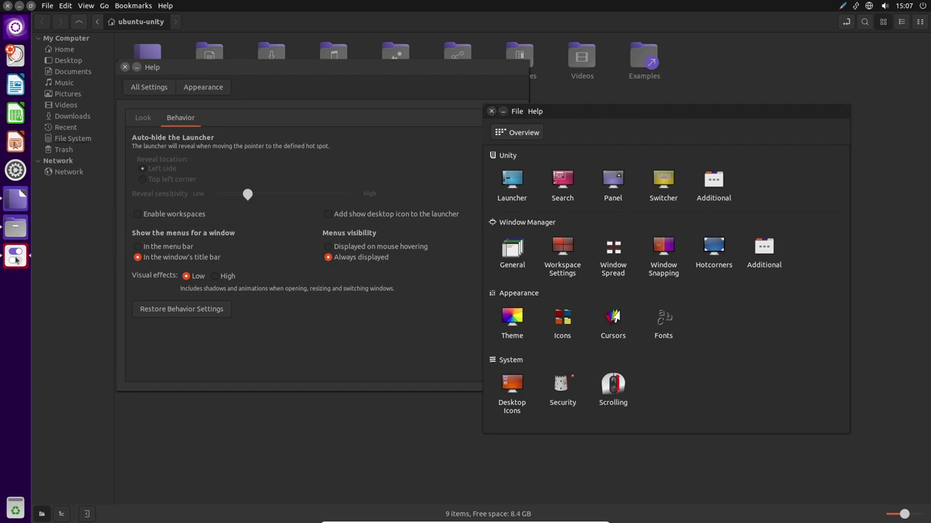
# Bring the Appearance window to the front and lock Files to the launcher
pyautogui.click(201, 127)
pyautogui.click(347, 70)
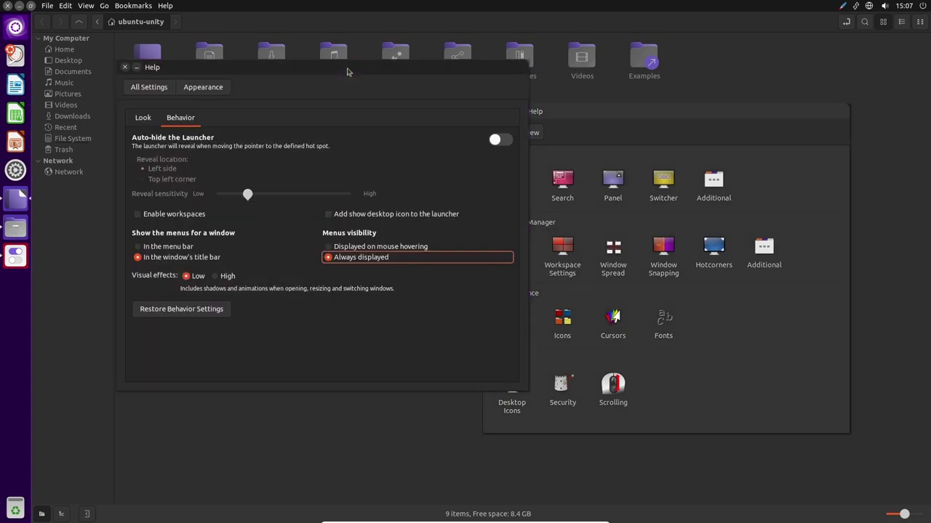
pyautogui.rightClick(16, 231)
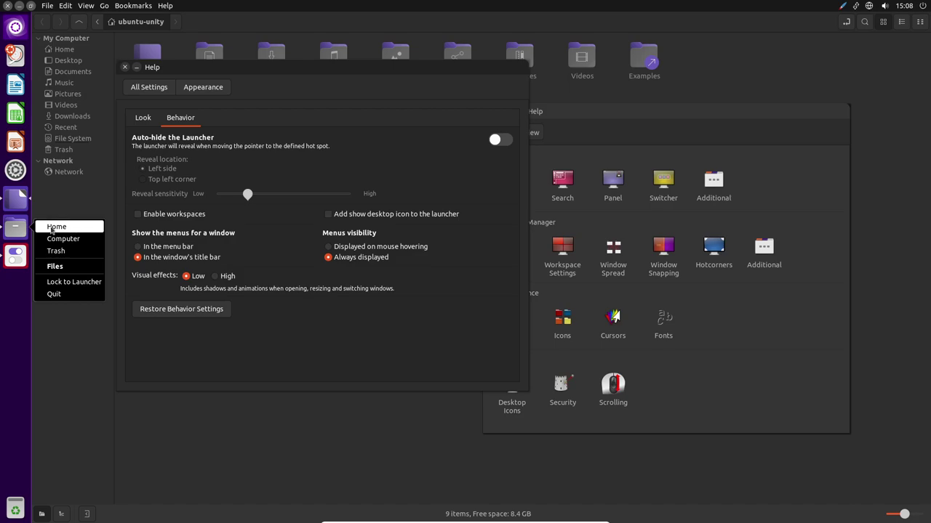
pyautogui.click(73, 282)
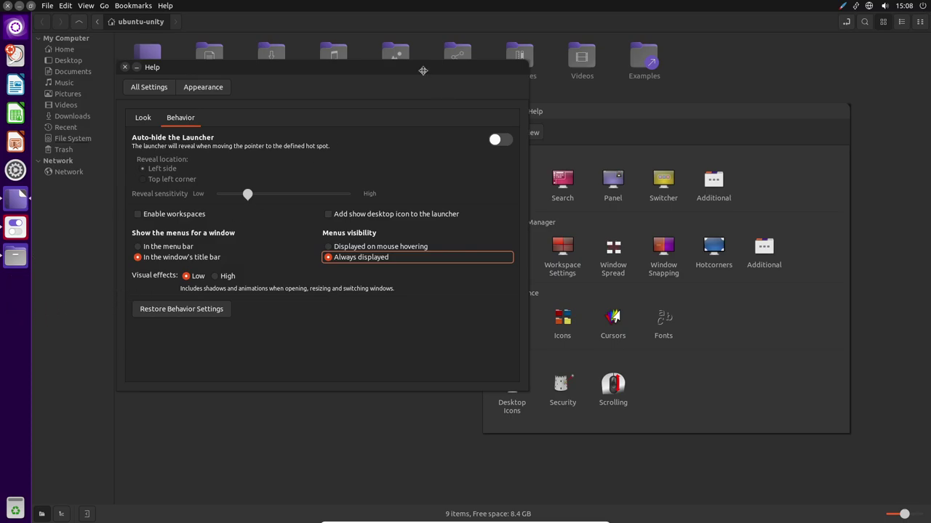
# Close the Appearance and Unity Tweak Tool windows, leaving Files open
pyautogui.moveTo(423, 69); pyautogui.dragTo(565, 86)
pyautogui.click(267, 84)
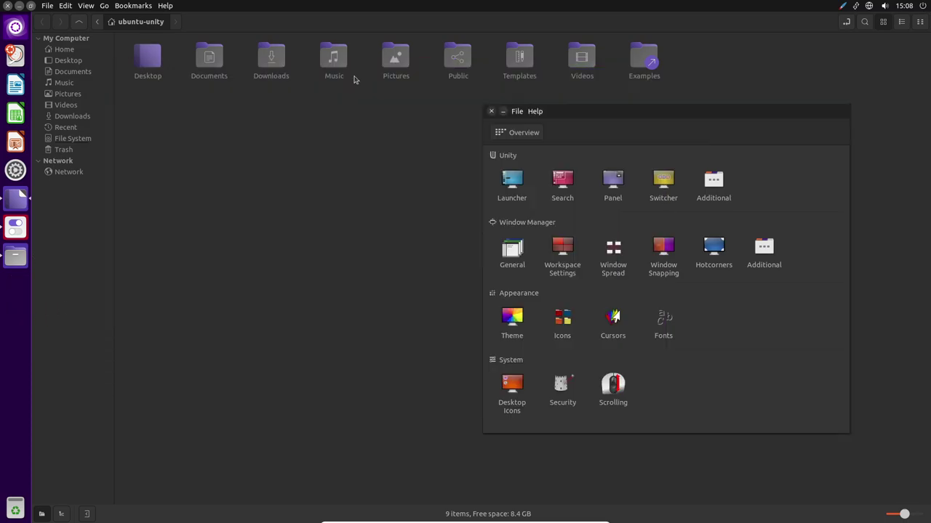
pyautogui.click(802, 109)
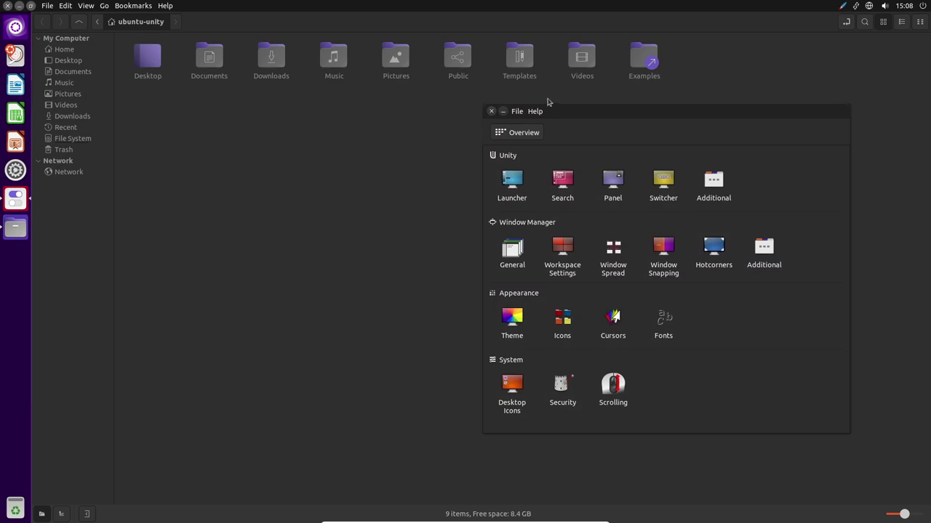
pyautogui.click(490, 111)
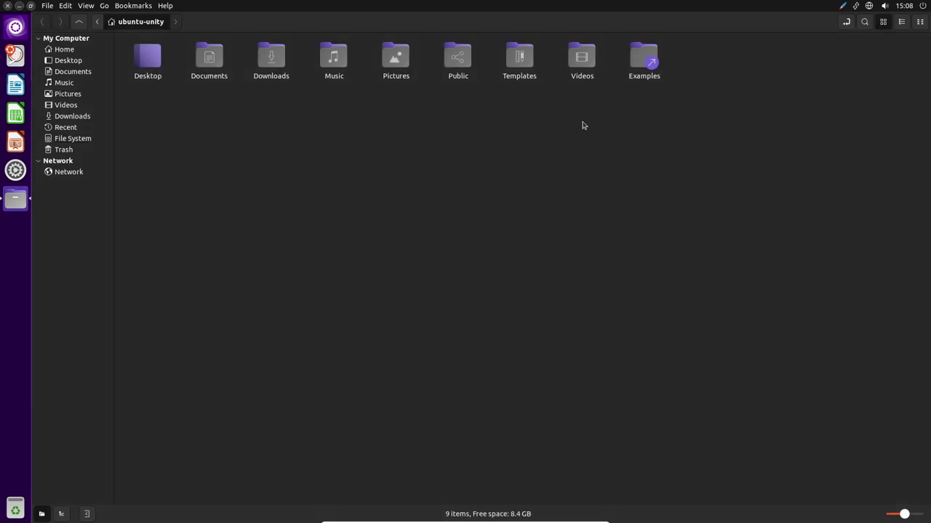
# Restore the maximized Files window, move it toward the middle of the desktop and close it
pyautogui.doubleClick(339, 13)
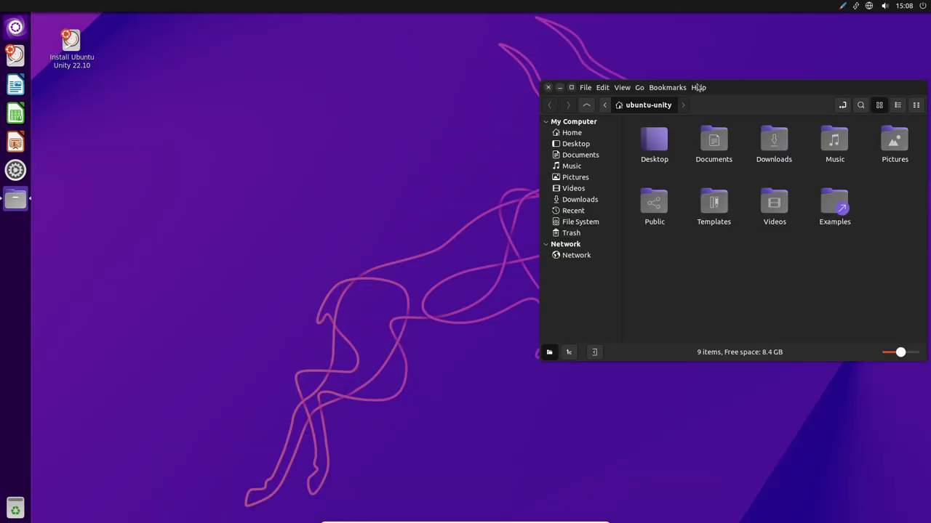
pyautogui.moveTo(767, 91); pyautogui.dragTo(598, 88)
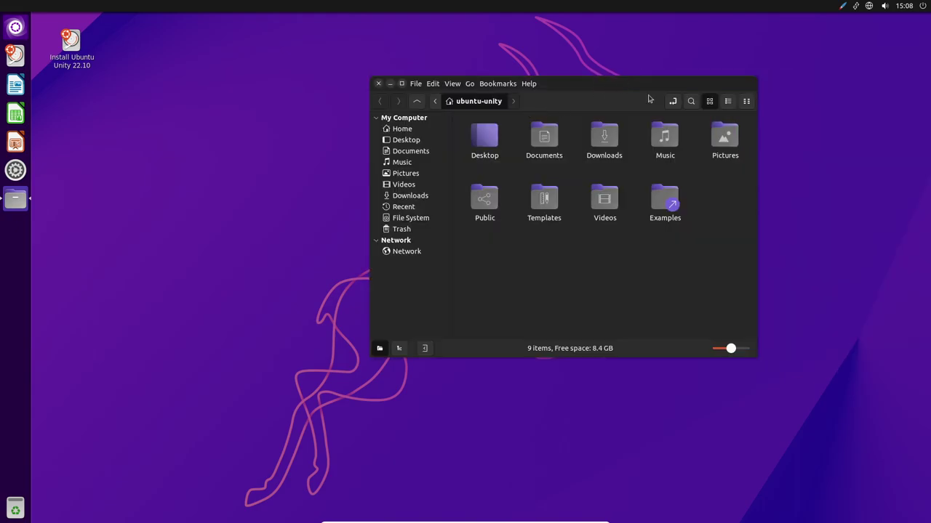
pyautogui.click(377, 85)
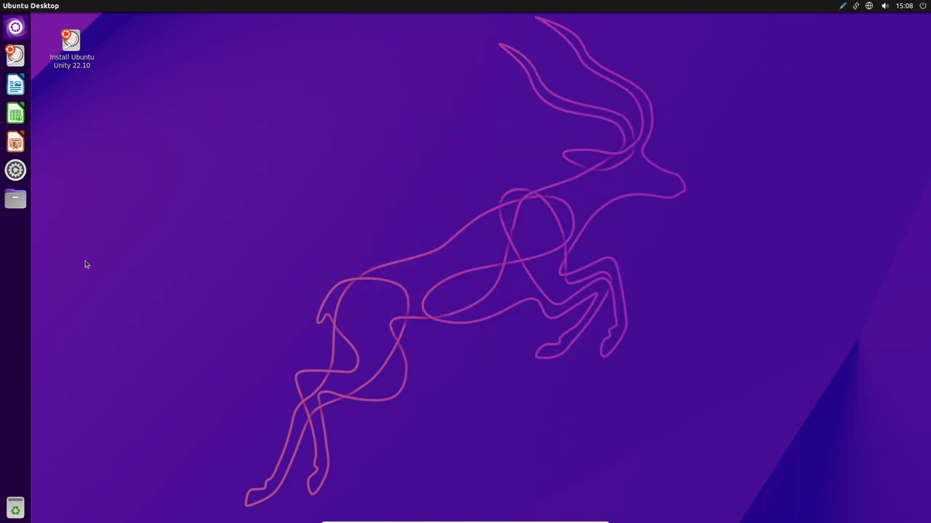
# Reopen Files from the launcher, maximize and restore its window, and move it toward the middle of the desktop
pyautogui.click(15, 204)
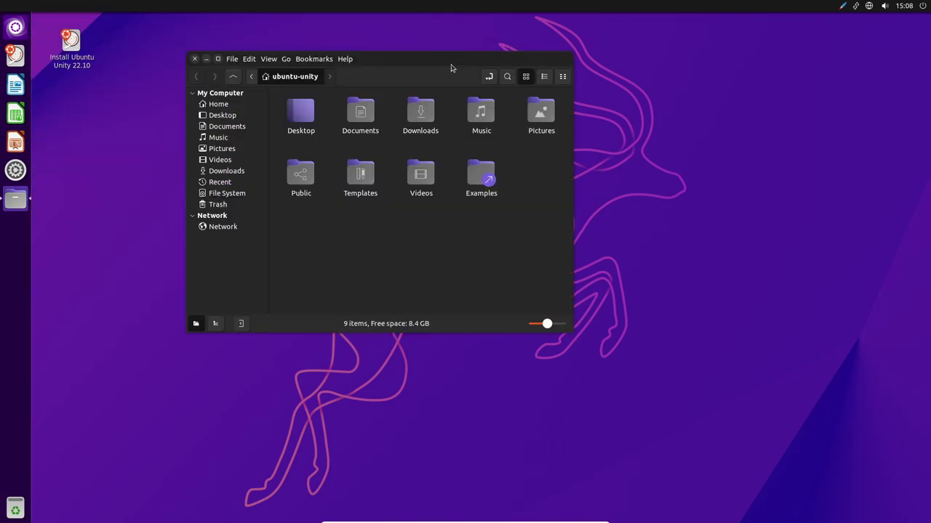
pyautogui.doubleClick(430, 61)
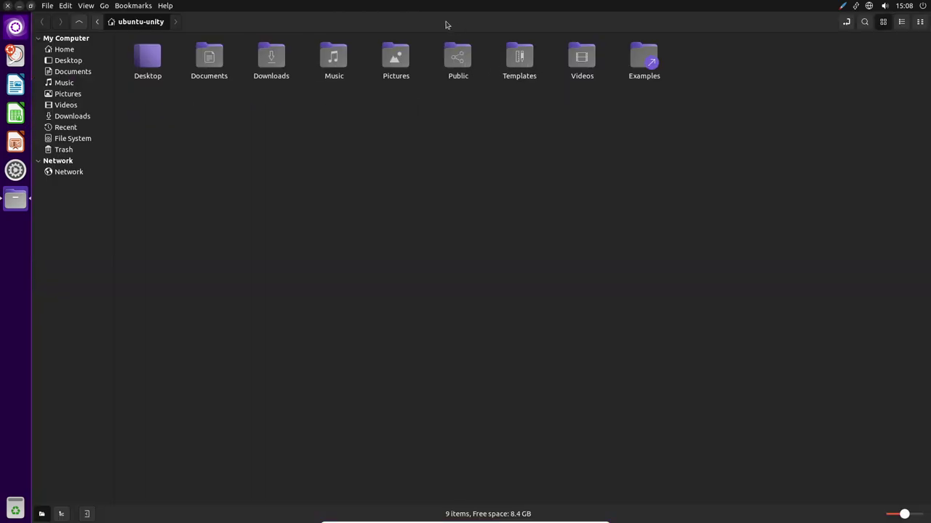
pyautogui.doubleClick(288, 9)
pyautogui.moveTo(407, 57); pyautogui.dragTo(562, 121)
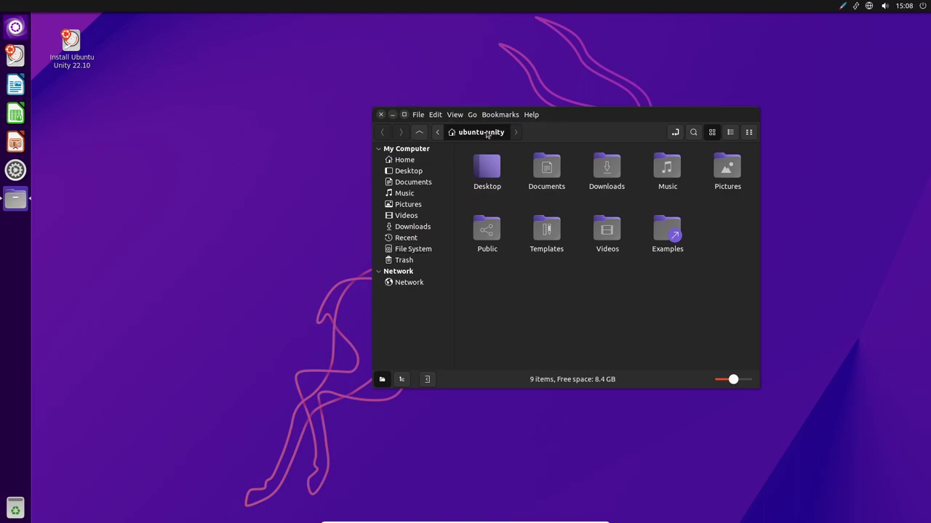
# Close the Files window and unlock Files from the launcher
pyautogui.click(380, 114)
pyautogui.rightClick(12, 203)
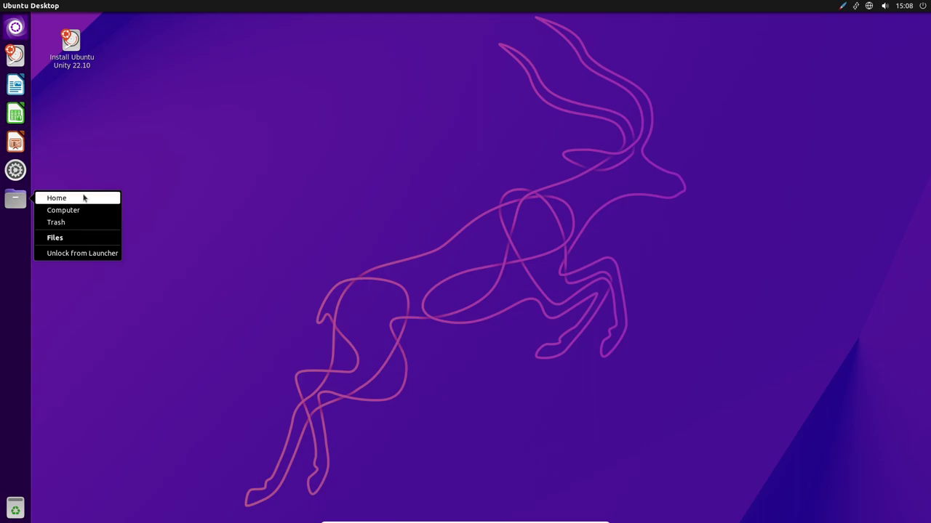
pyautogui.click(82, 253)
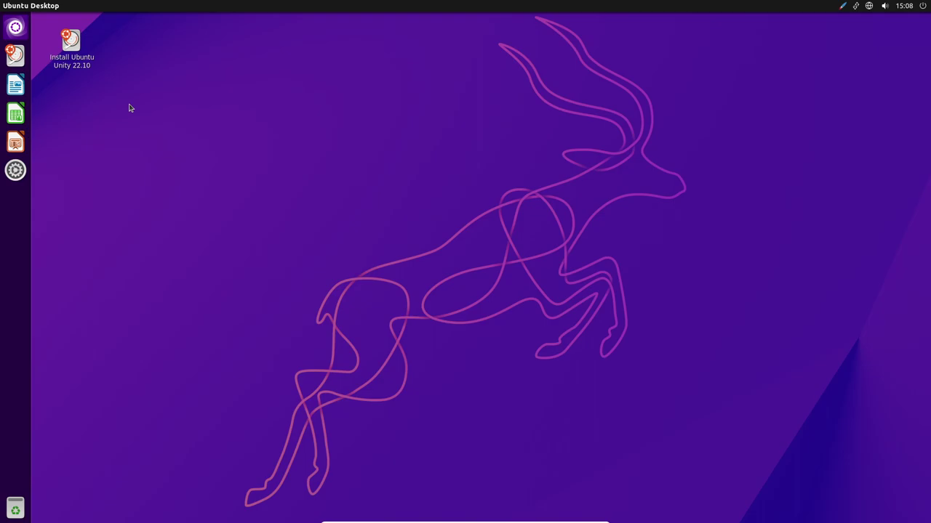
# Search the Dash for "termina" and launch Terminal
pyautogui.press('super')
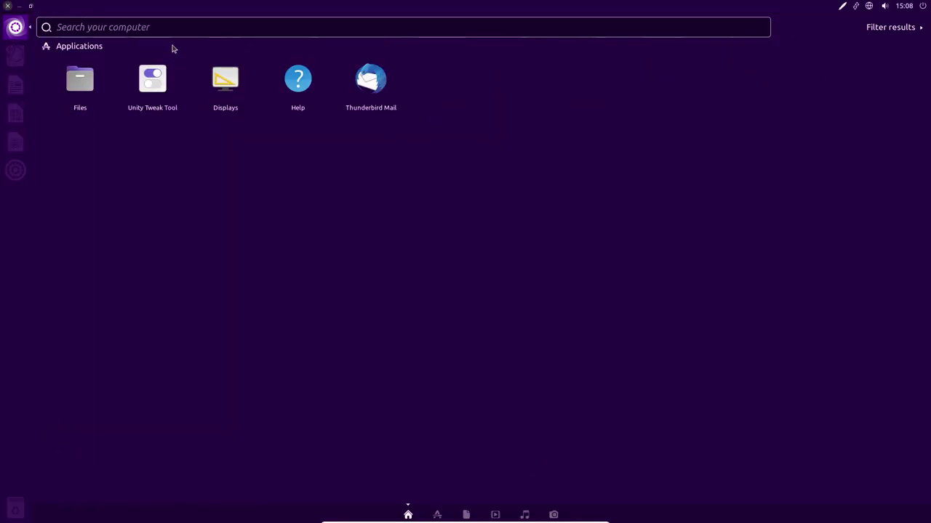
pyautogui.write('term,')
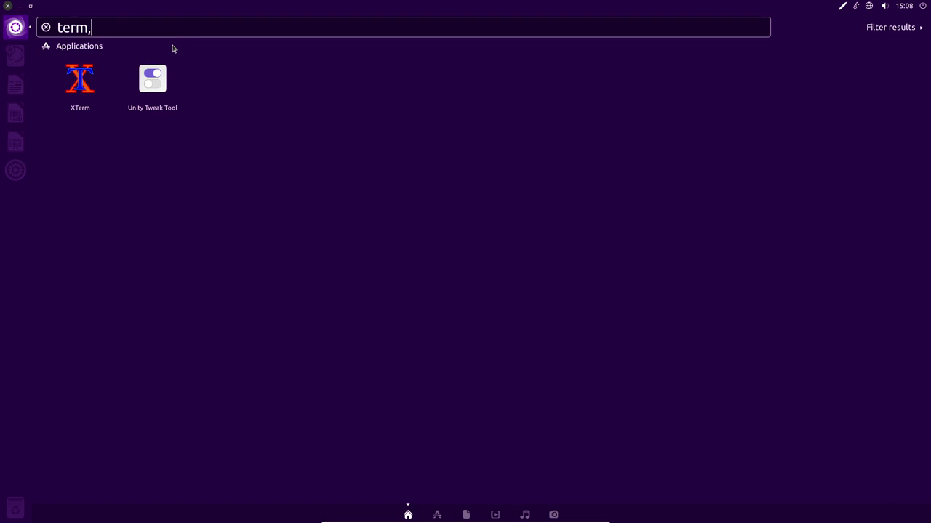
pyautogui.press('BackSpace')
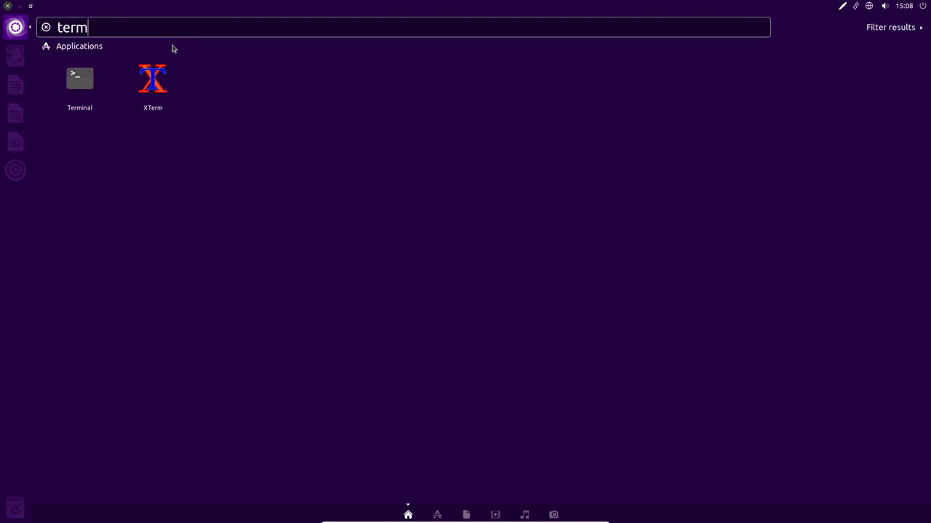
pyautogui.write('ina')
pyautogui.press('Return')
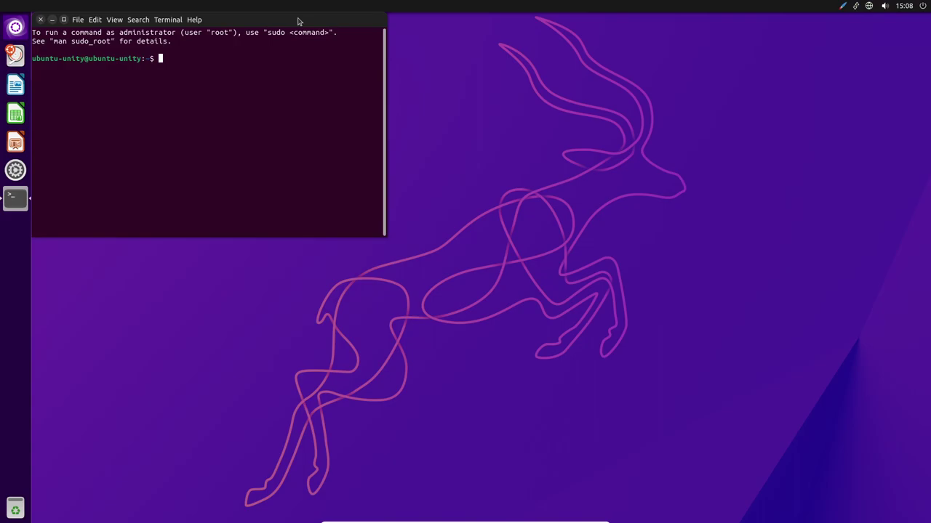
# Maximize the Terminal window and lock Terminal to the launcher
pyautogui.doubleClick(298, 20)
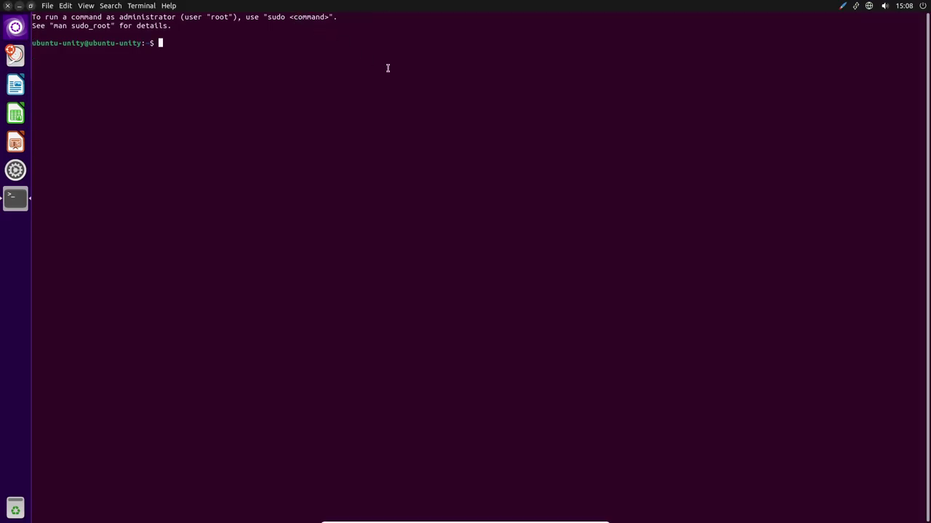
pyautogui.rightClick(17, 206)
pyautogui.click(106, 240)
# Open the Dash and browse its files and folders, videos, and music lenses
pyautogui.click(11, 29)
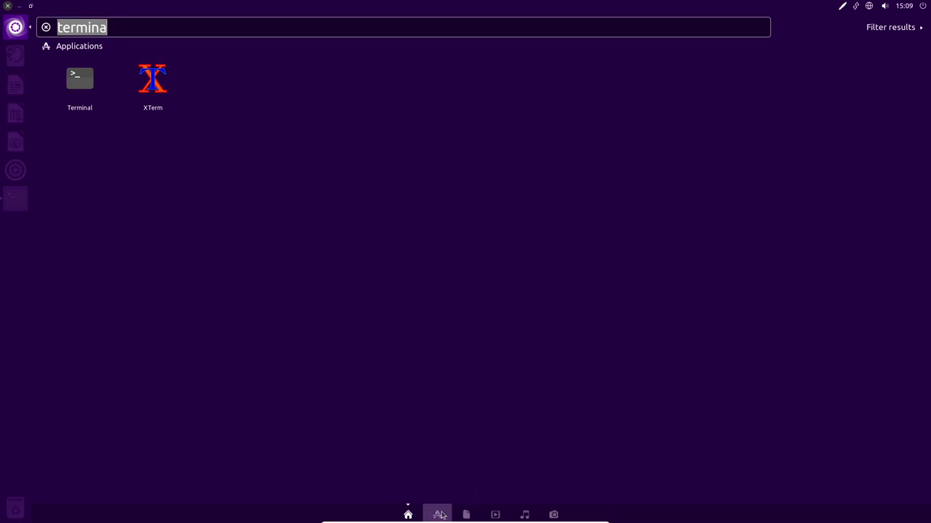
pyautogui.click(465, 515)
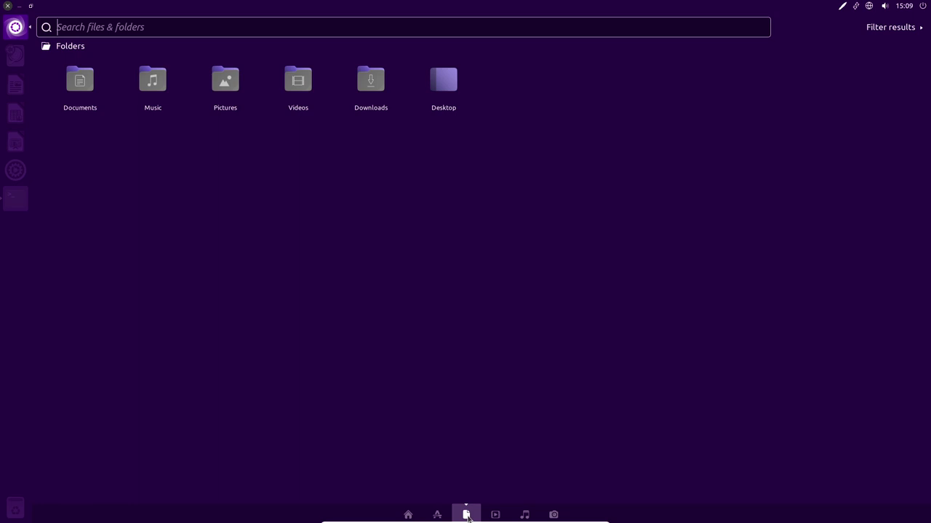
pyautogui.click(495, 515)
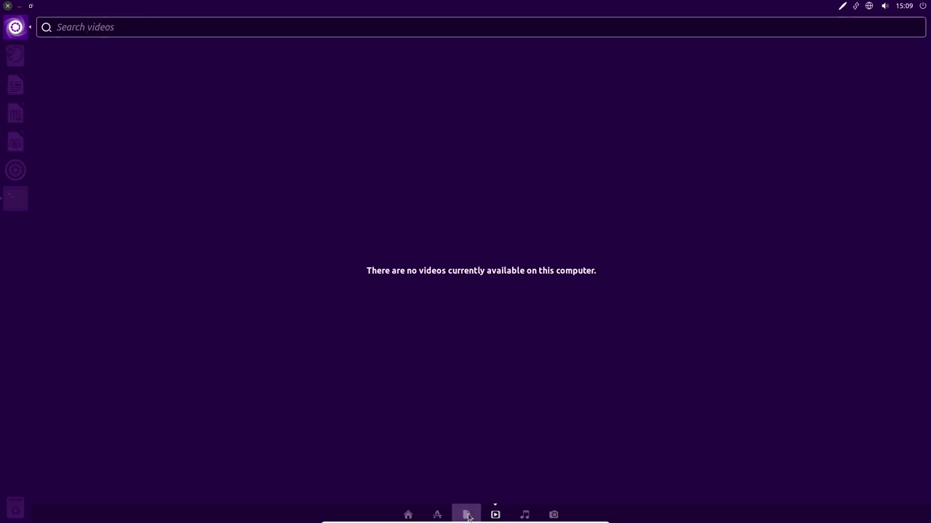
pyautogui.click(468, 514)
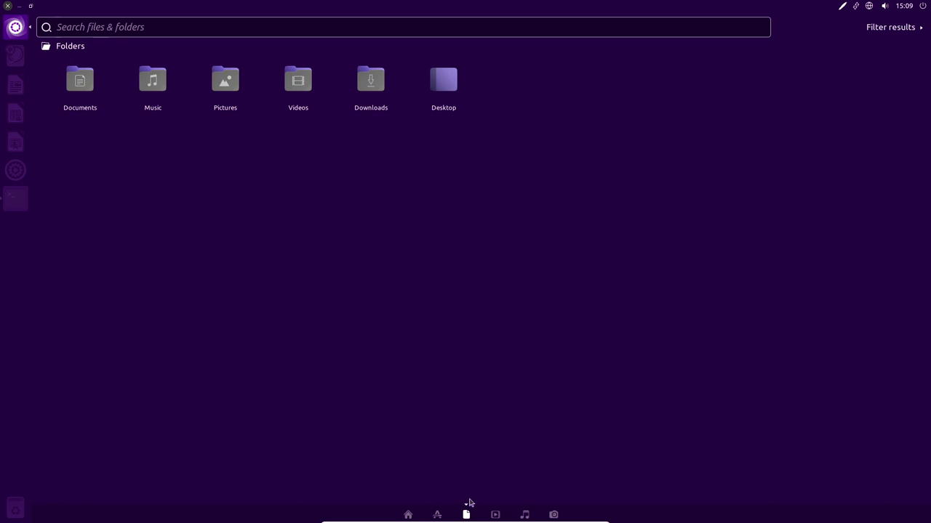
pyautogui.click(492, 520)
pyautogui.click(463, 477)
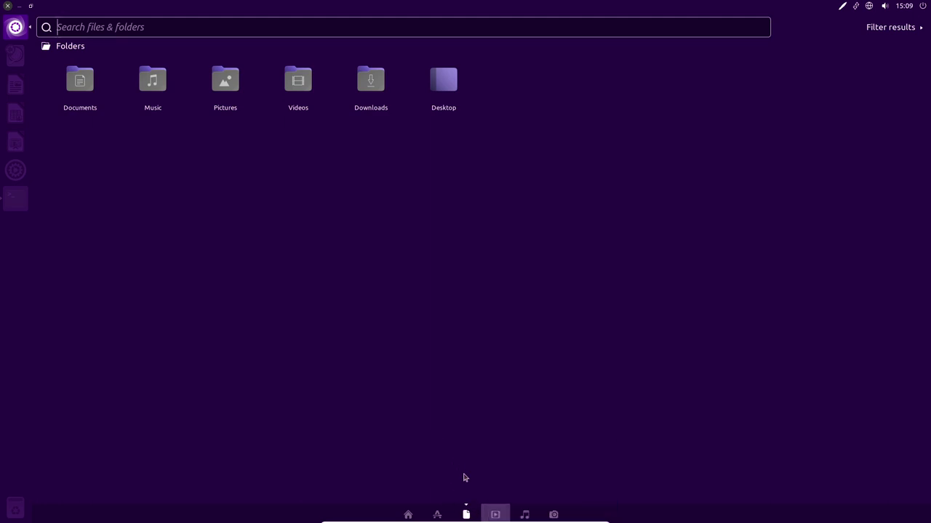
pyautogui.click(495, 515)
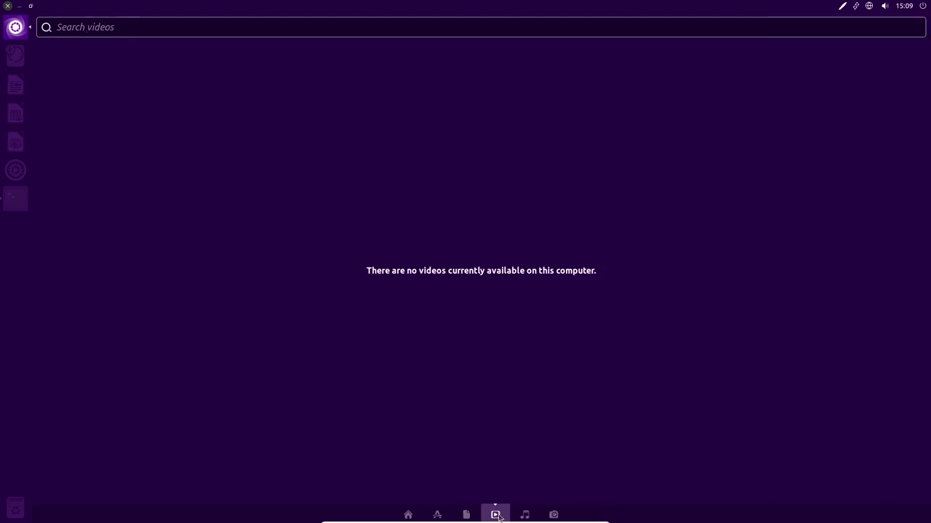
pyautogui.click(533, 518)
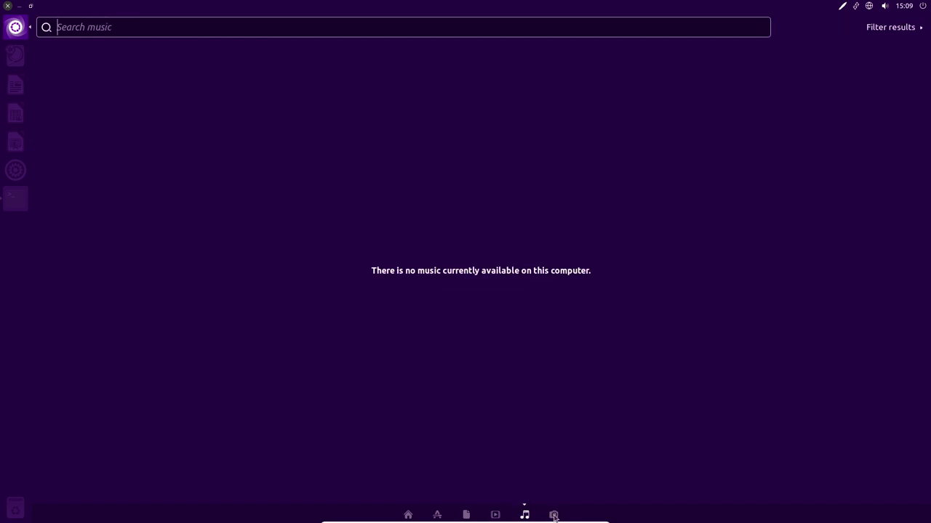